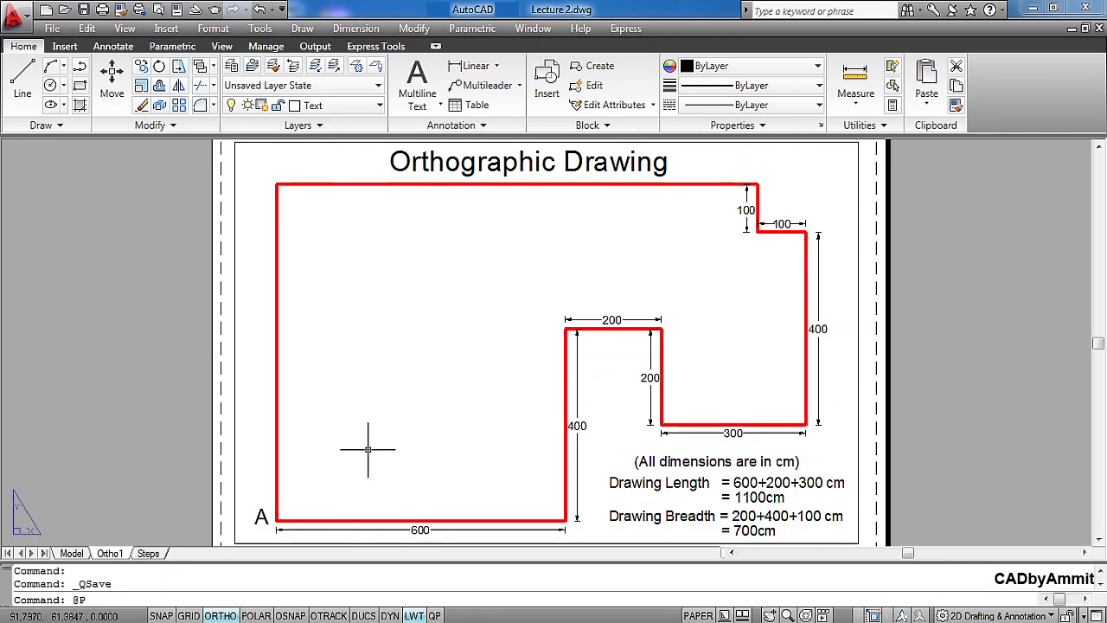
Step: Read the drawing steps on the Steps layout, then switch to the empty Model space
{"action": "left_click", "coordinate": [154, 554]}
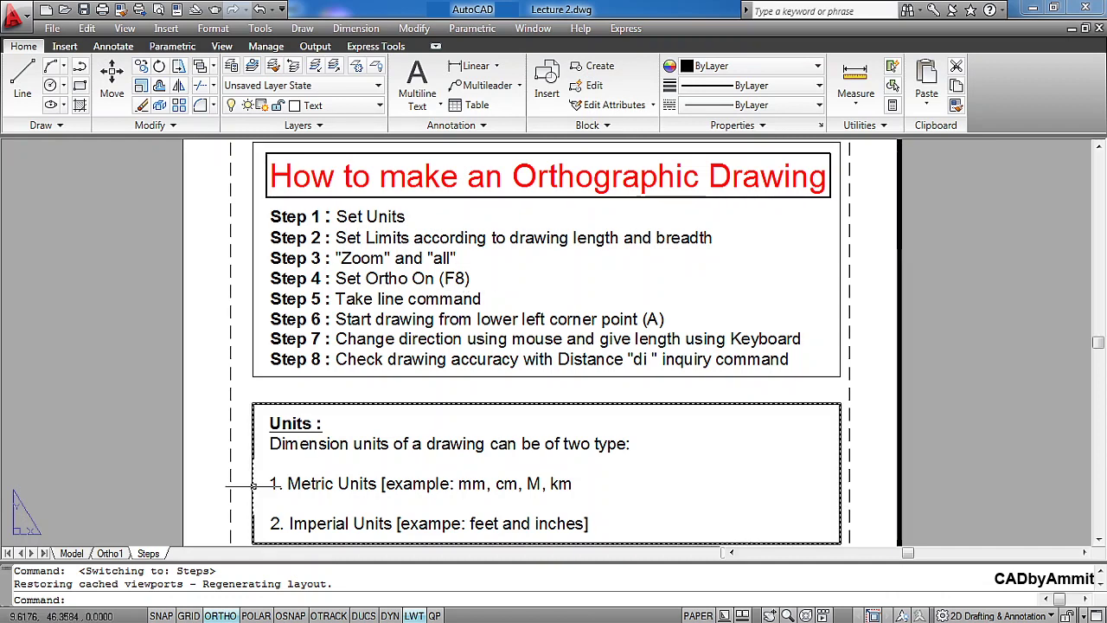
{"action": "left_click", "coordinate": [72, 553]}
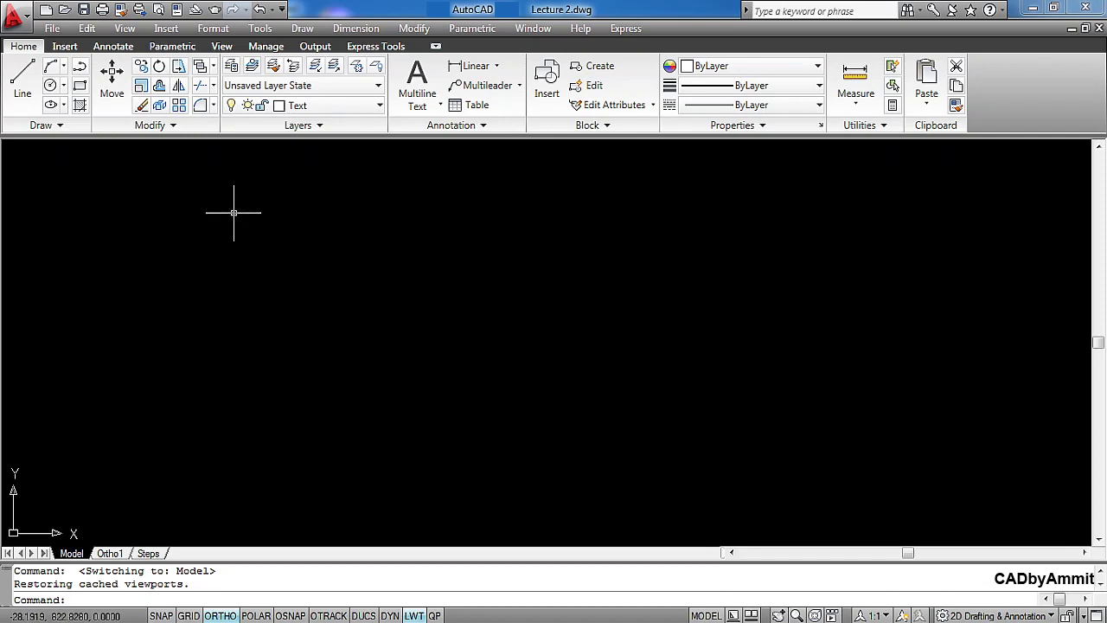
{"action": "left_click", "coordinate": [298, 29]}
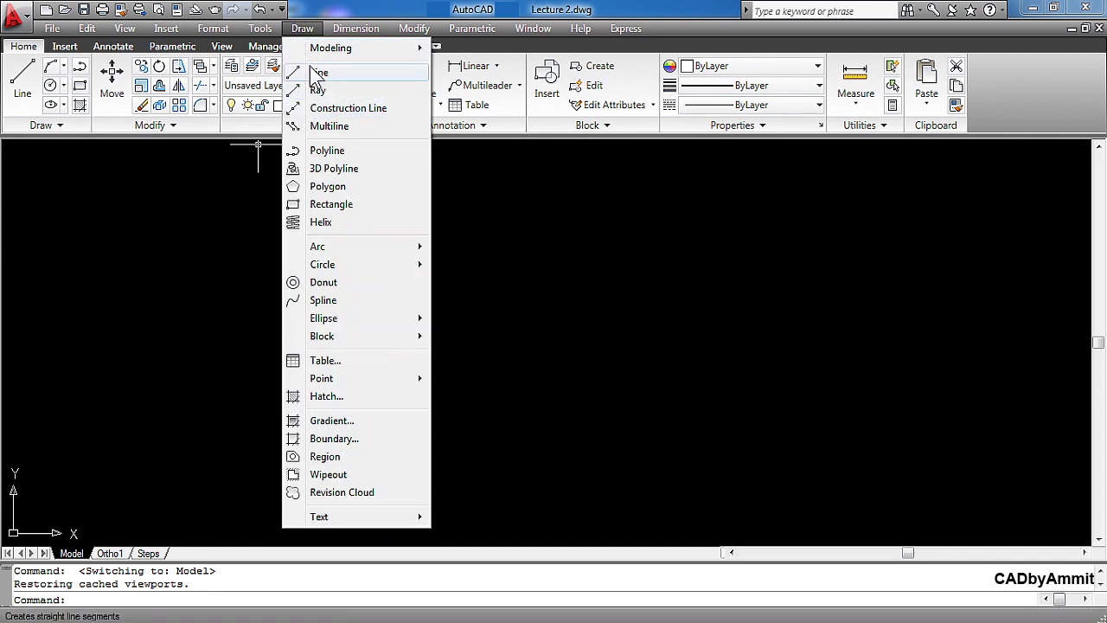
{"action": "left_click", "coordinate": [303, 28]}
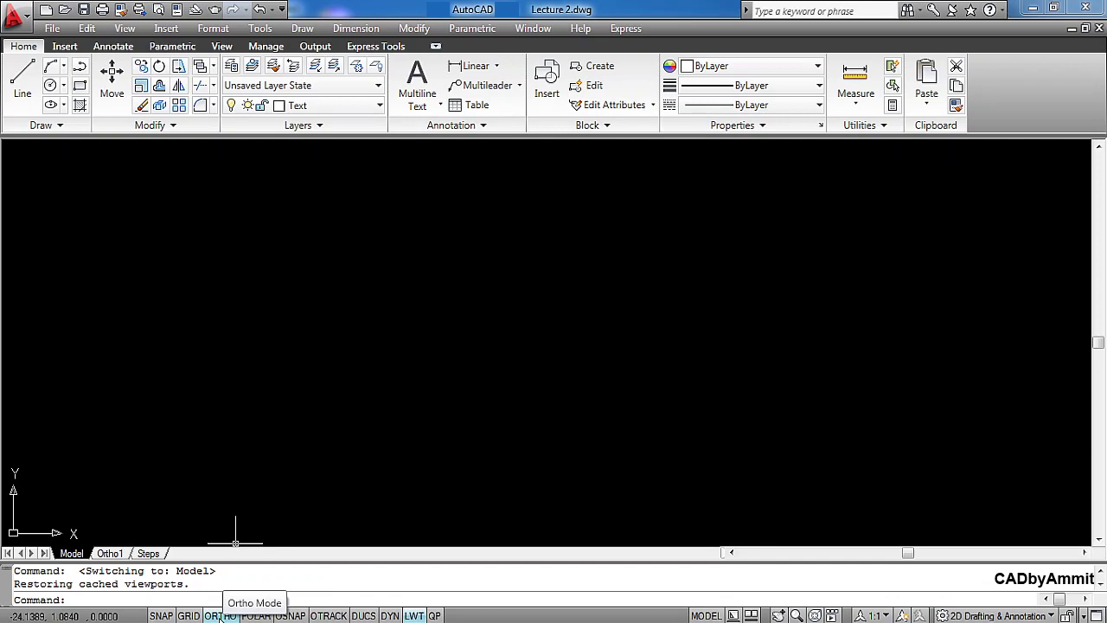
{"action": "left_click", "coordinate": [211, 617]}
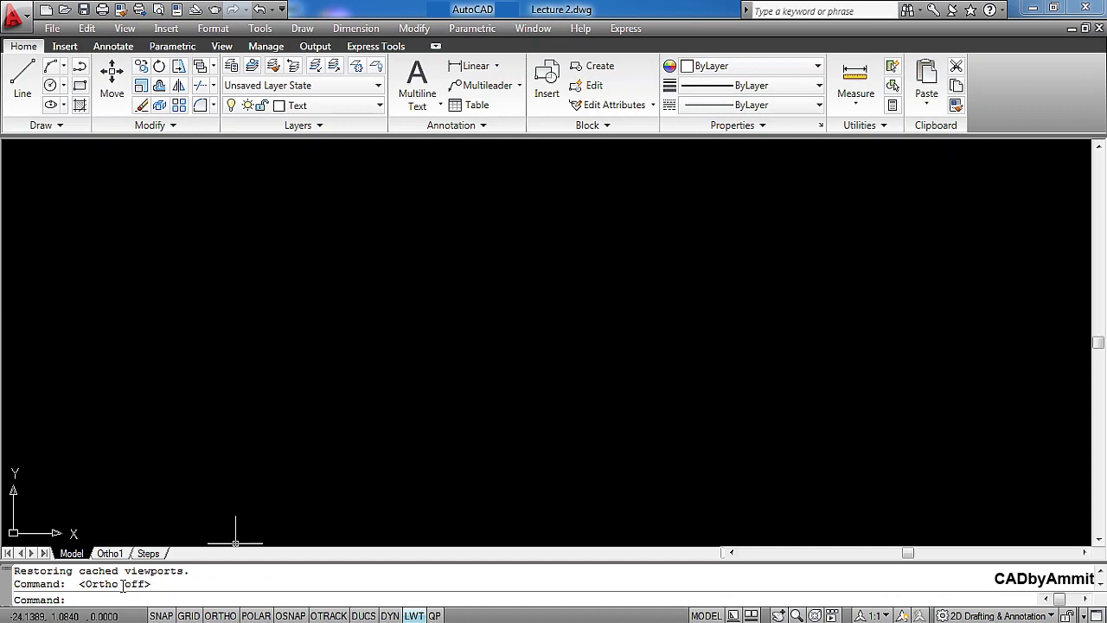
{"action": "left_click", "coordinate": [221, 615]}
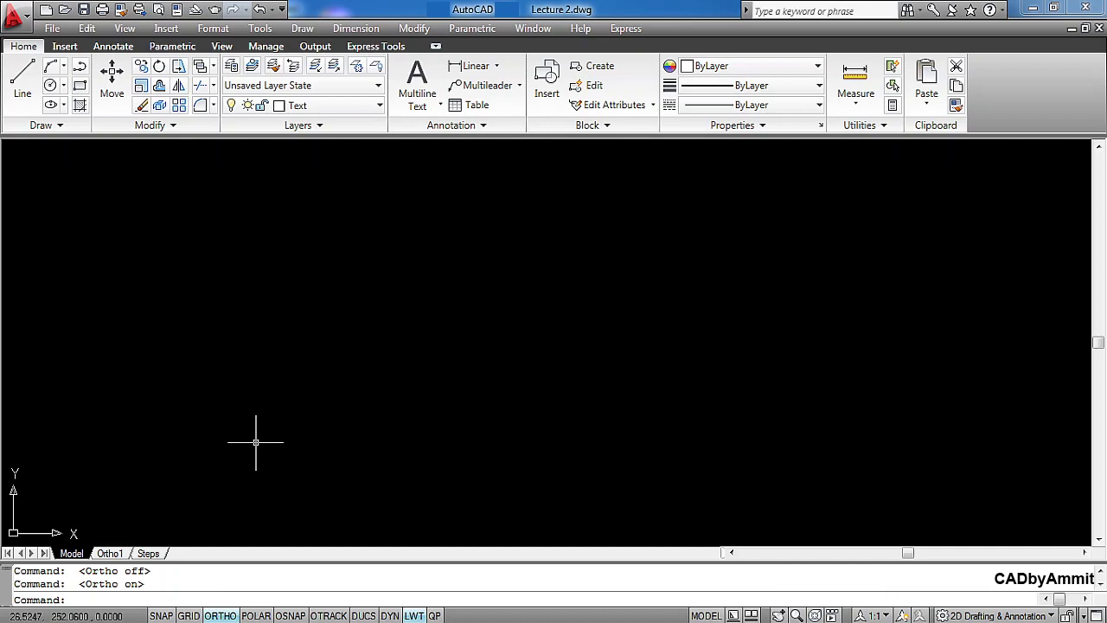
Step: Start LINE with L and place corner point A near the lower left
{"action": "type", "text": "l"}
{"action": "key", "text": "Return"}
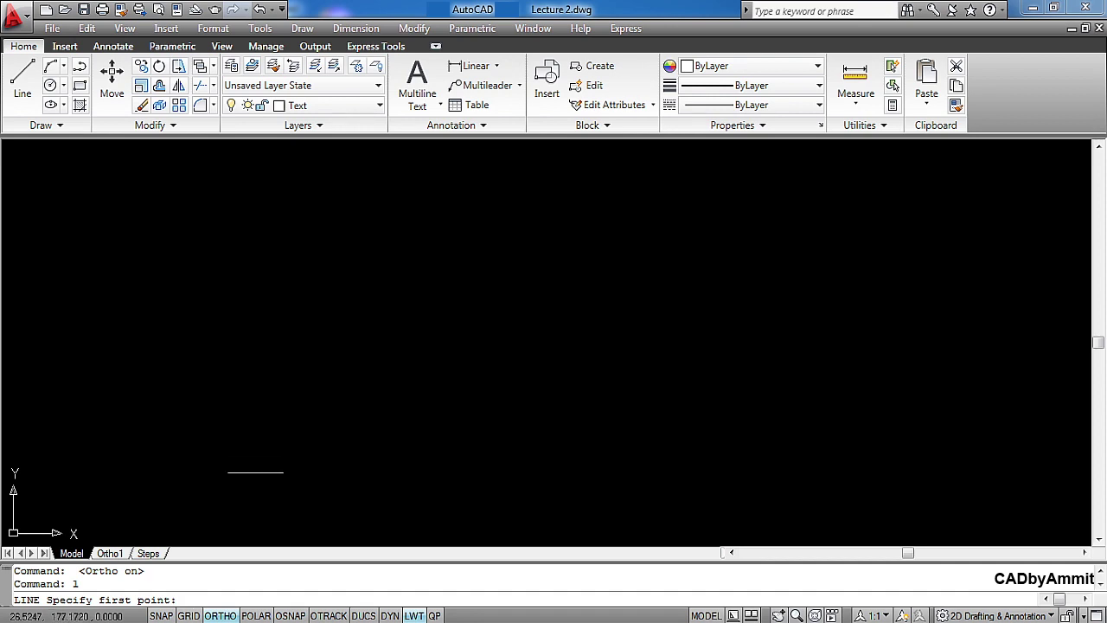
{"action": "left_click", "coordinate": [256, 478]}
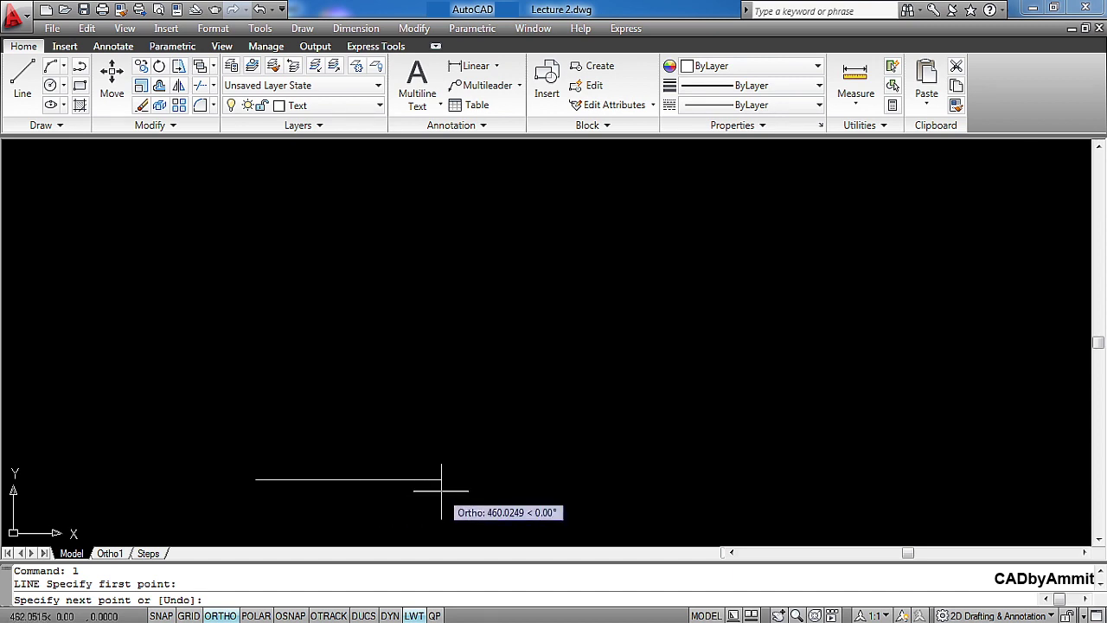
Step: Draw the first four outline edges: 600, 400, 200 and 200 units
{"action": "type", "text": "6"}
{"action": "type", "text": "00"}
{"action": "key", "text": "Return"}
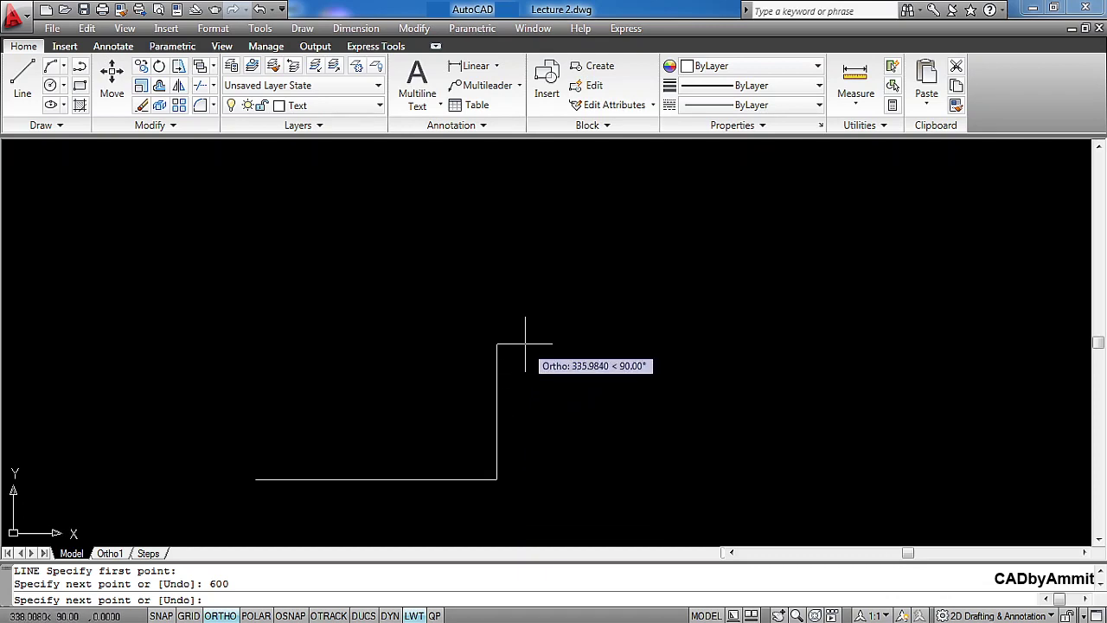
{"action": "type", "text": "400"}
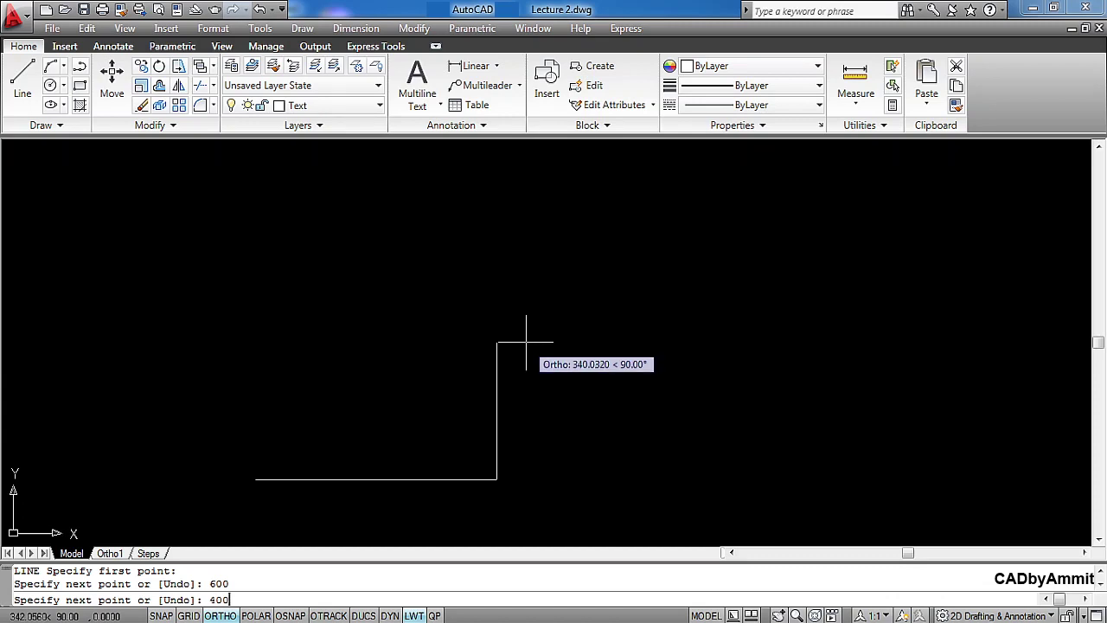
{"action": "key", "text": "Return"}
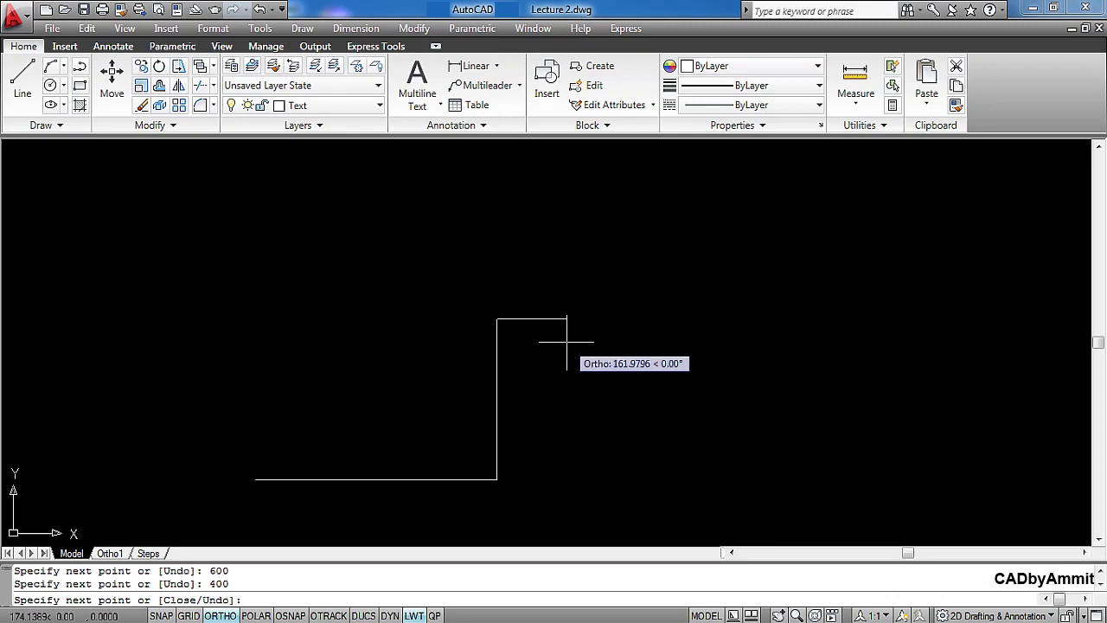
{"action": "type", "text": "200"}
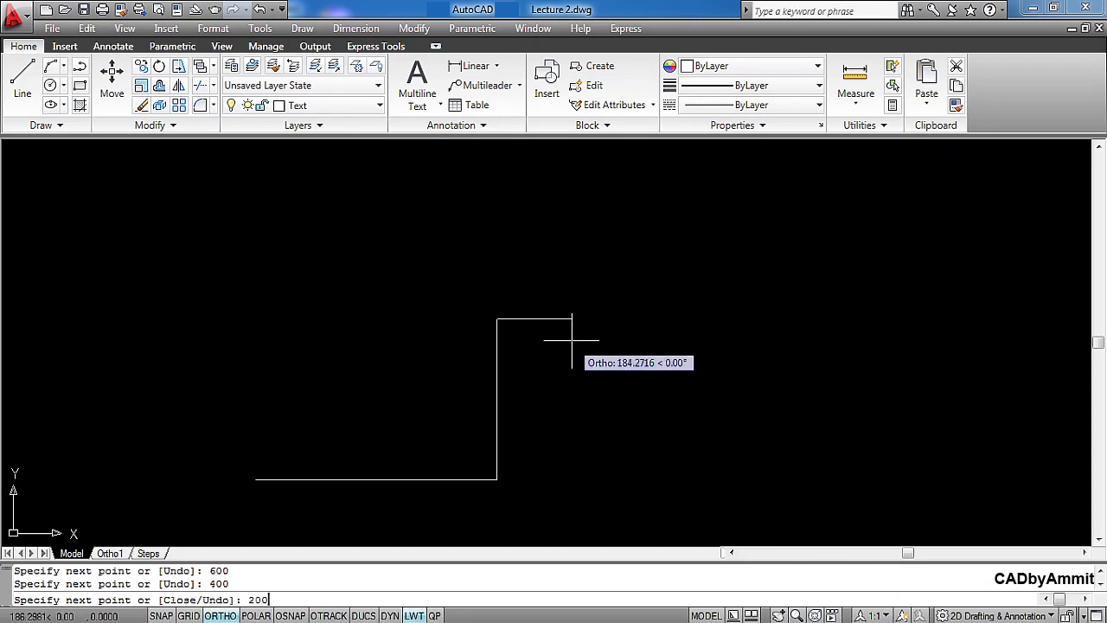
{"action": "key", "text": "Return"}
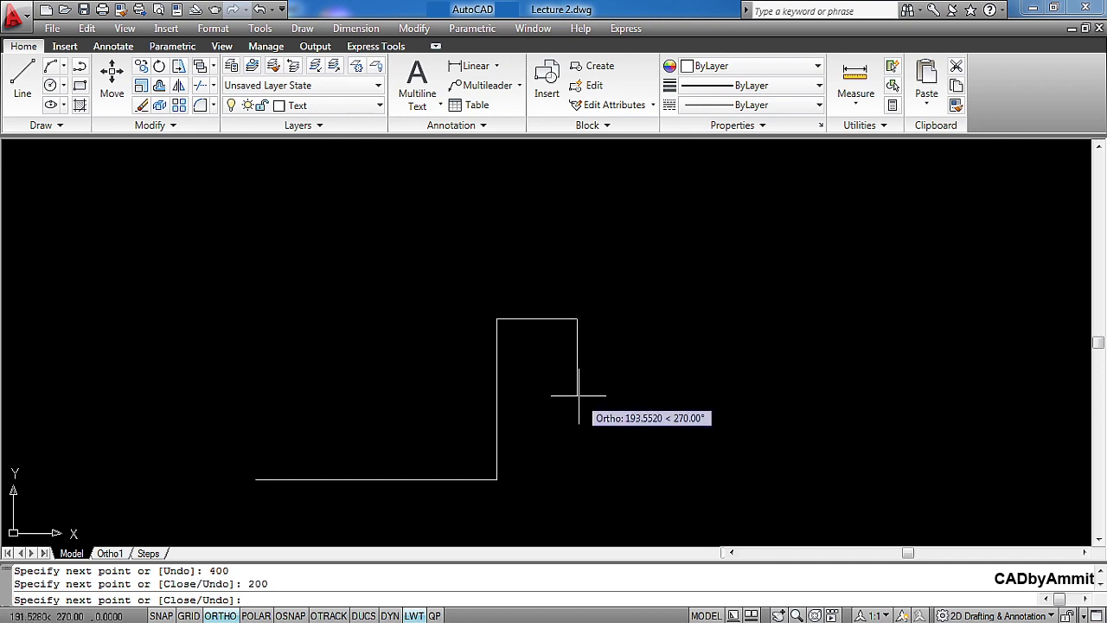
{"action": "type", "text": "20"}
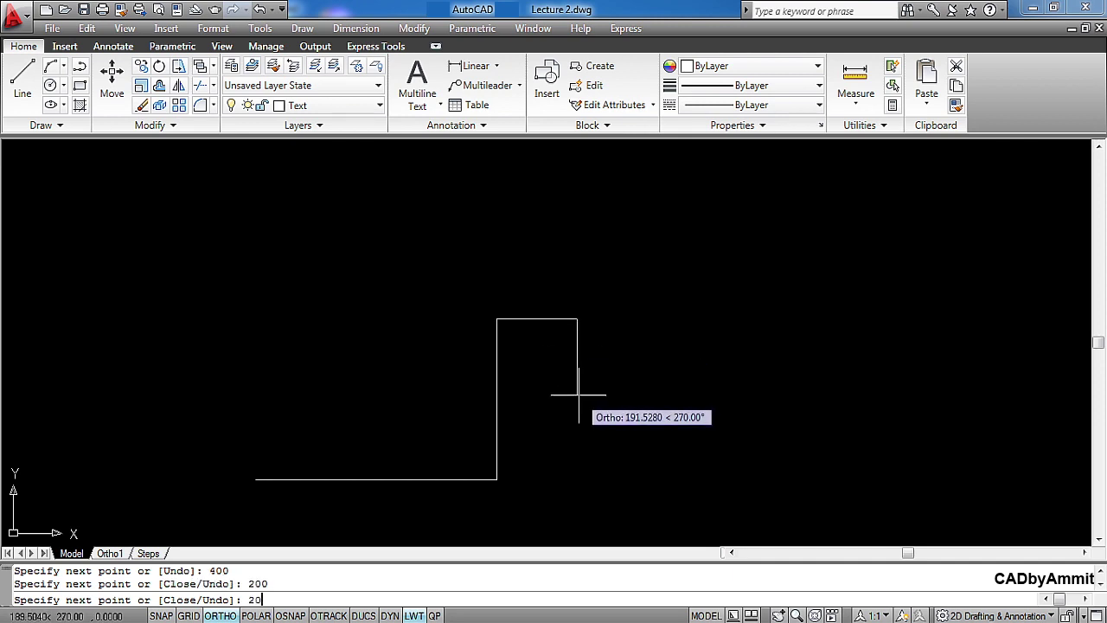
{"action": "type", "text": "0"}
{"action": "key", "text": "Return"}
Step: Continue the outline with edges of 300, 400, 100 and 100 units
{"action": "type", "text": "3"}
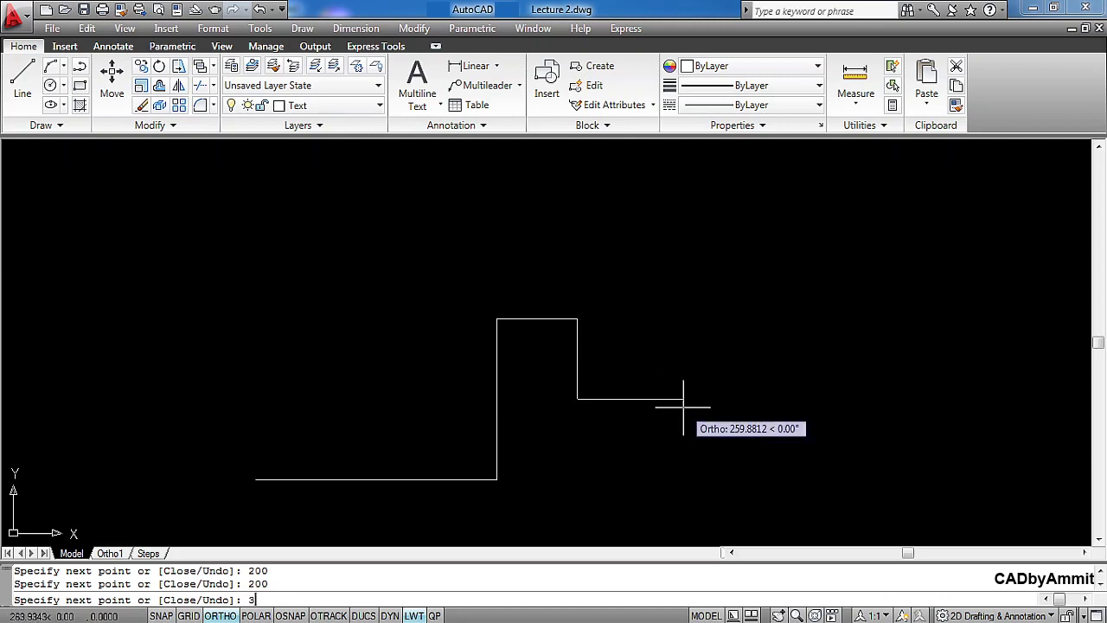
{"action": "type", "text": "00"}
{"action": "key", "text": "Return"}
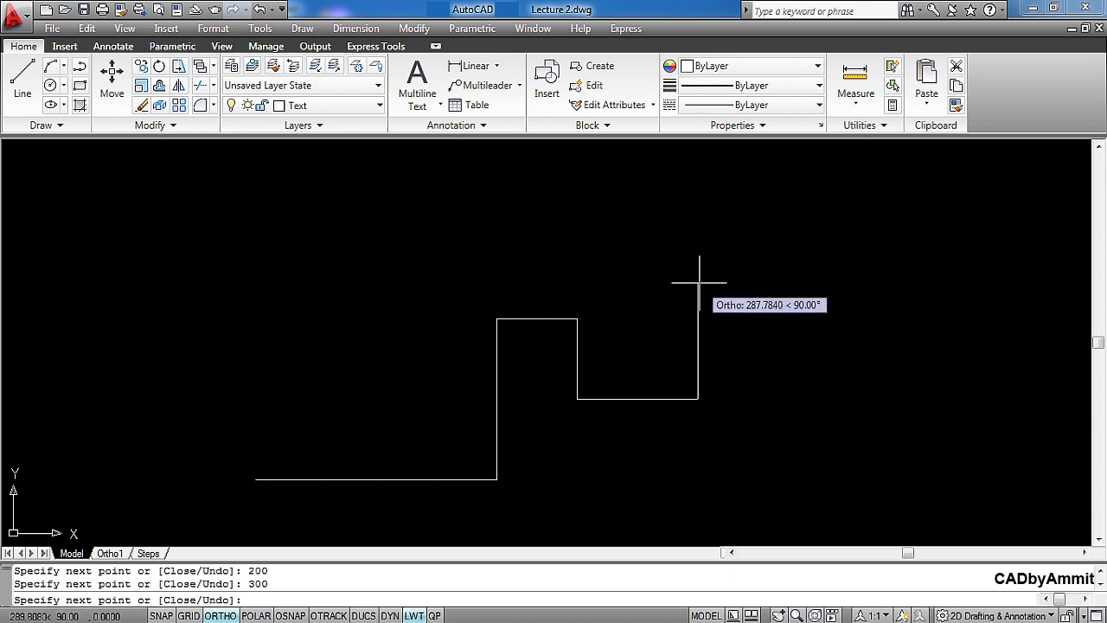
{"action": "type", "text": "400"}
{"action": "key", "text": "Return"}
{"action": "type", "text": "1"}
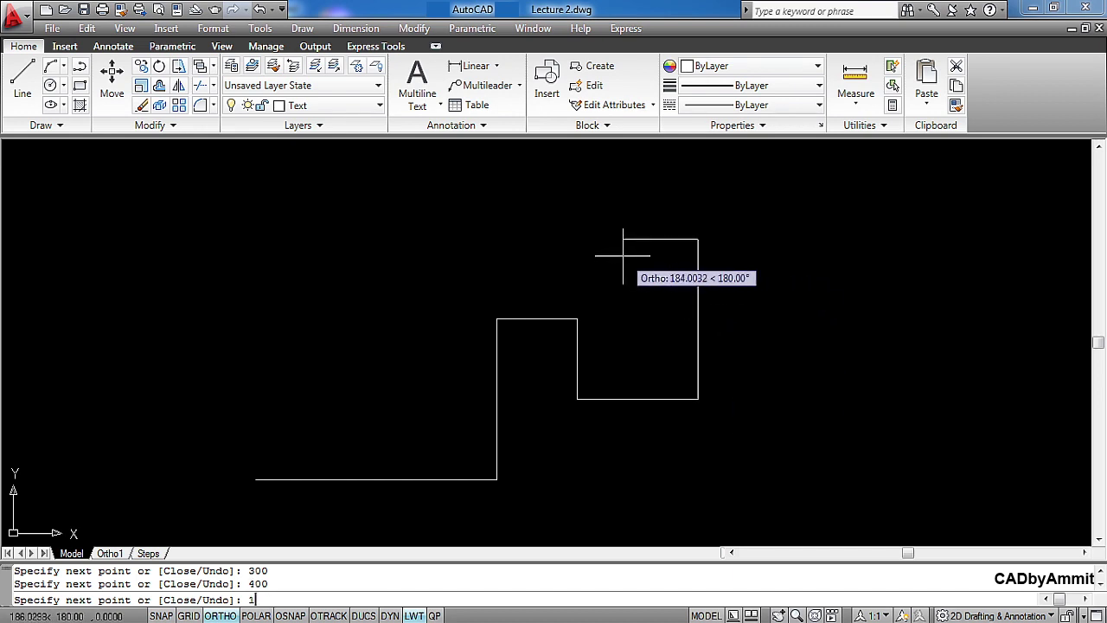
{"action": "type", "text": "00"}
{"action": "key", "text": "Return"}
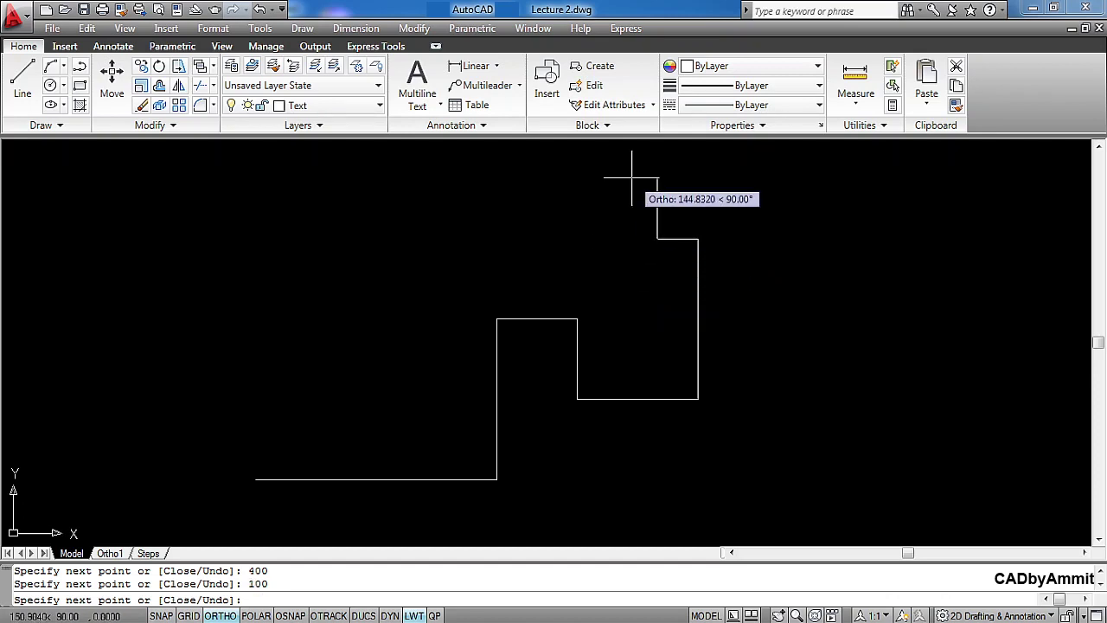
{"action": "type", "text": "100"}
{"action": "key", "text": "Return"}
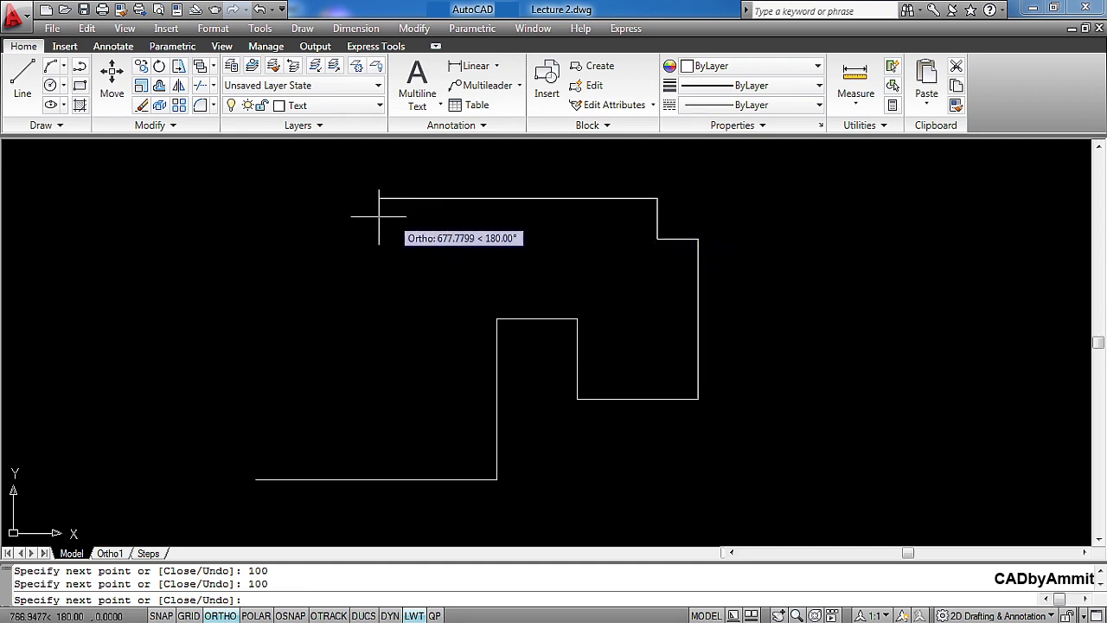
Step: Add a 1000-unit top edge and 700-unit left edge back to point A, ending LINE
{"action": "type", "text": "1"}
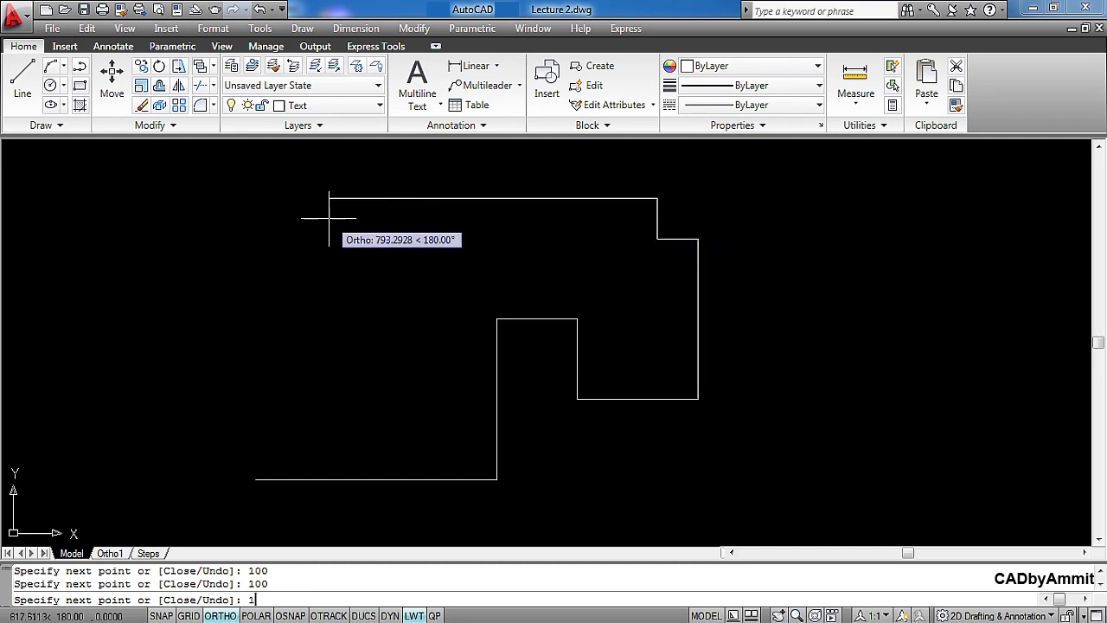
{"action": "type", "text": "000"}
{"action": "key", "text": "Return"}
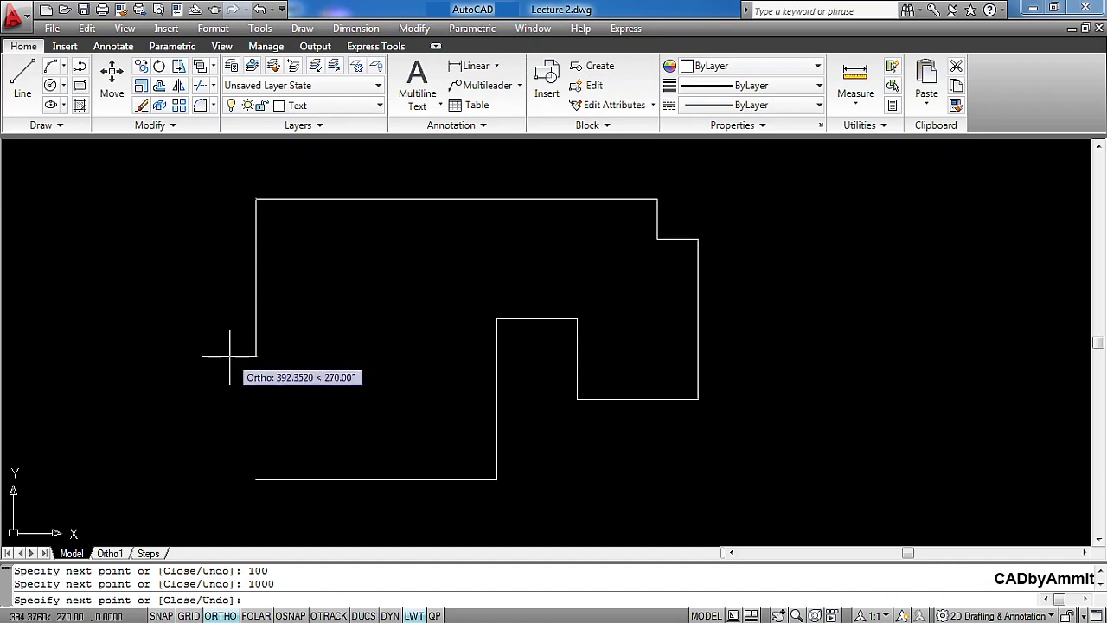
{"action": "type", "text": "70"}
{"action": "type", "text": "0"}
{"action": "key", "text": "Return"}
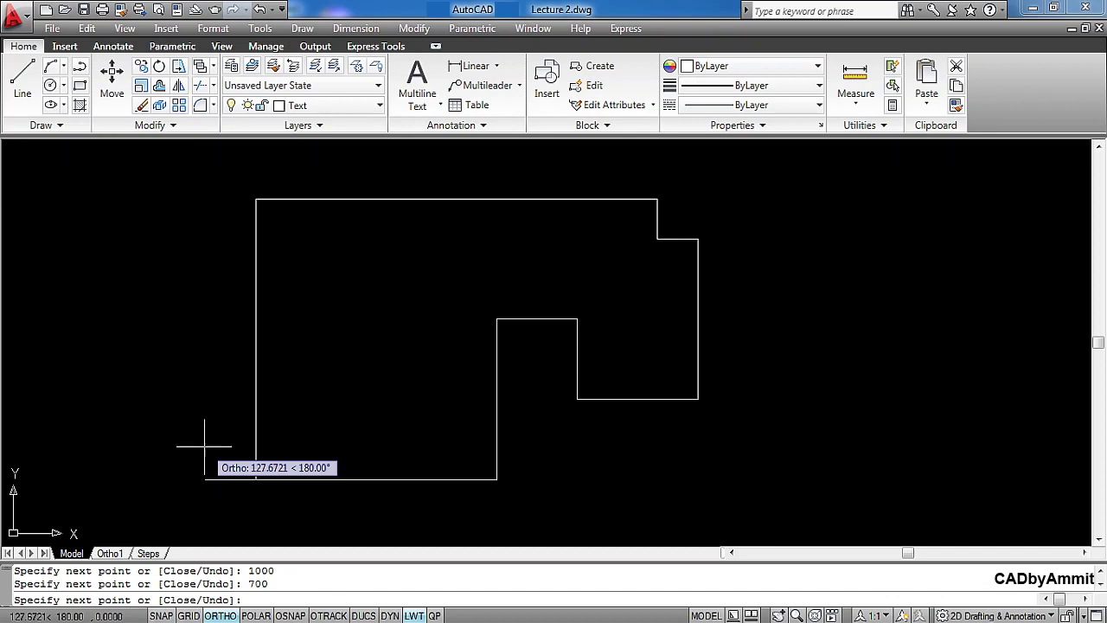
{"action": "key", "text": "Escape"}
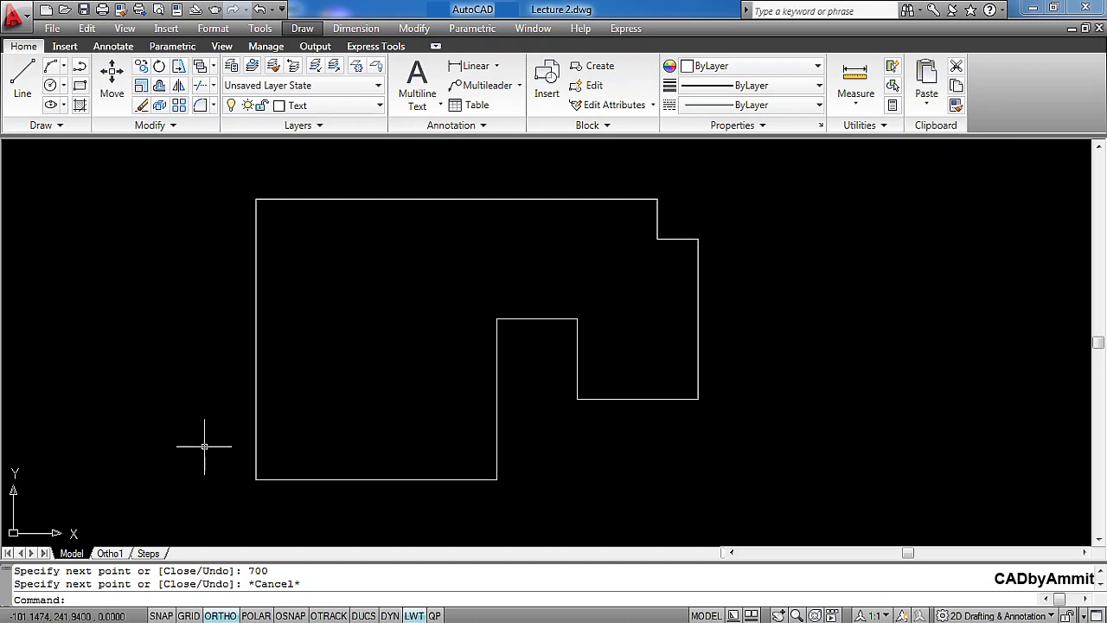
Step: Show the Ortho1 layout with the 1100 by 700 cm dimensioned reference drawing
{"action": "left_click", "coordinate": [498, 322]}
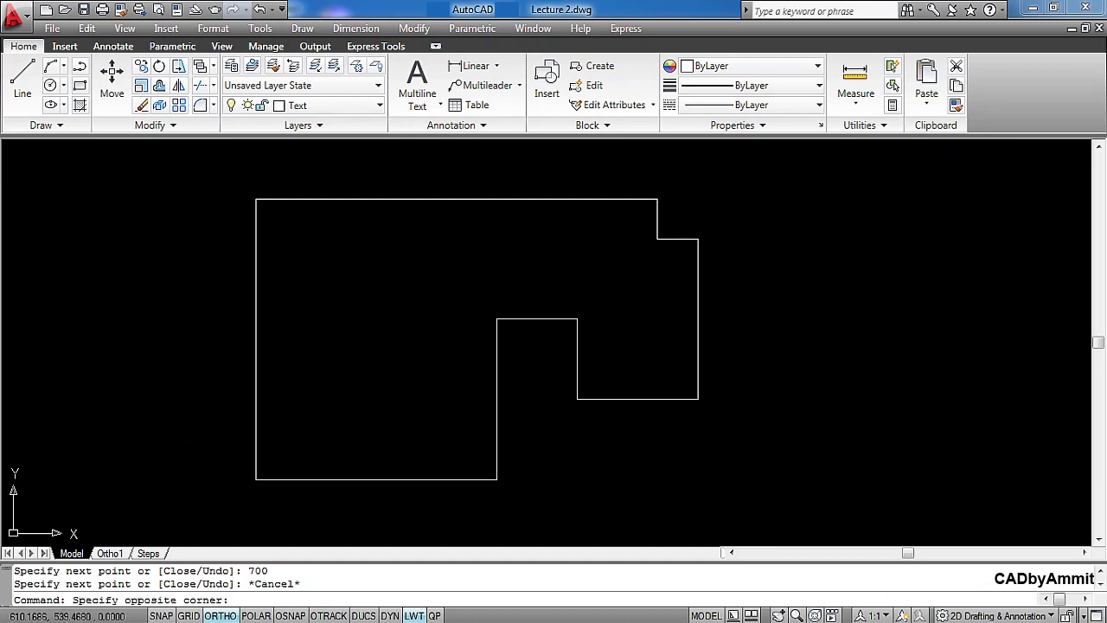
{"action": "left_click", "coordinate": [492, 355]}
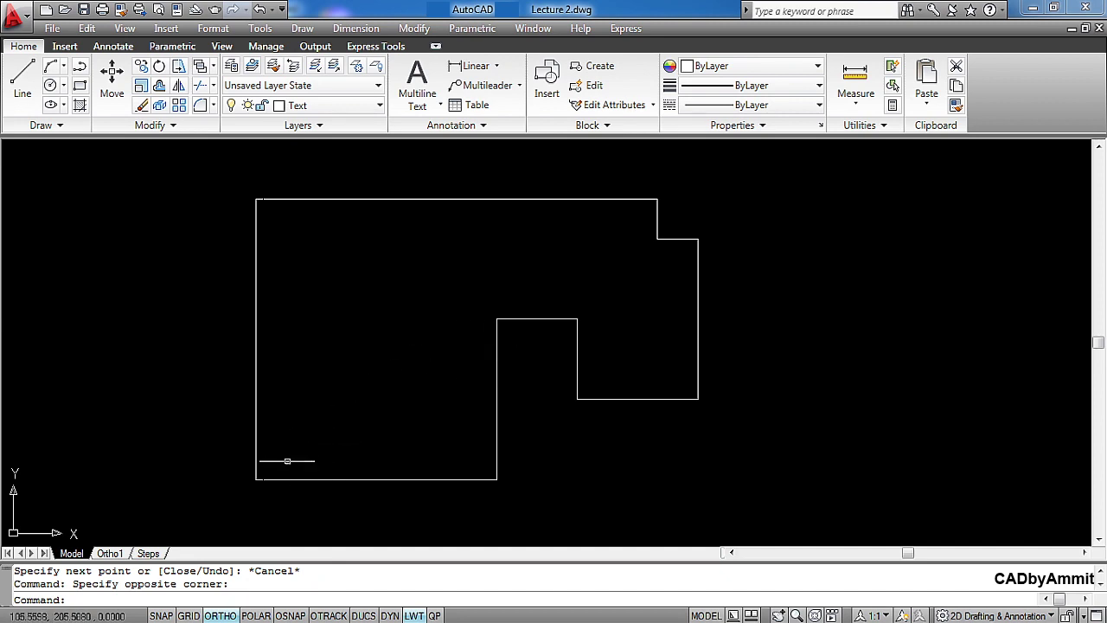
{"action": "left_click", "coordinate": [121, 554]}
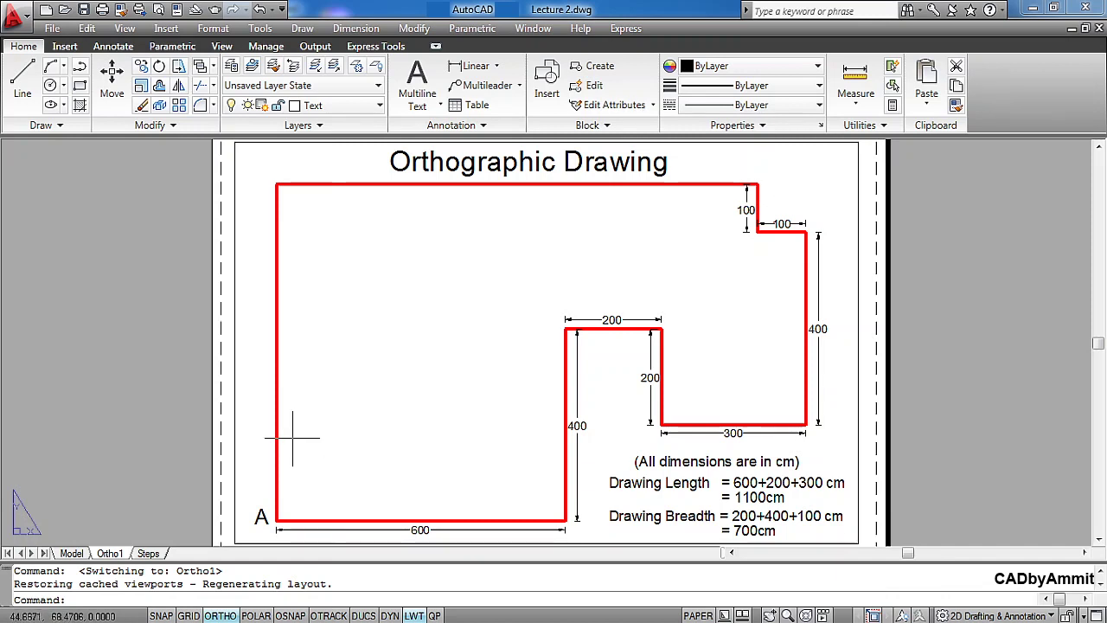
Step: Return to Model space to view the white stepped outline, dismissing the Tools menu unused
{"action": "left_click", "coordinate": [72, 552]}
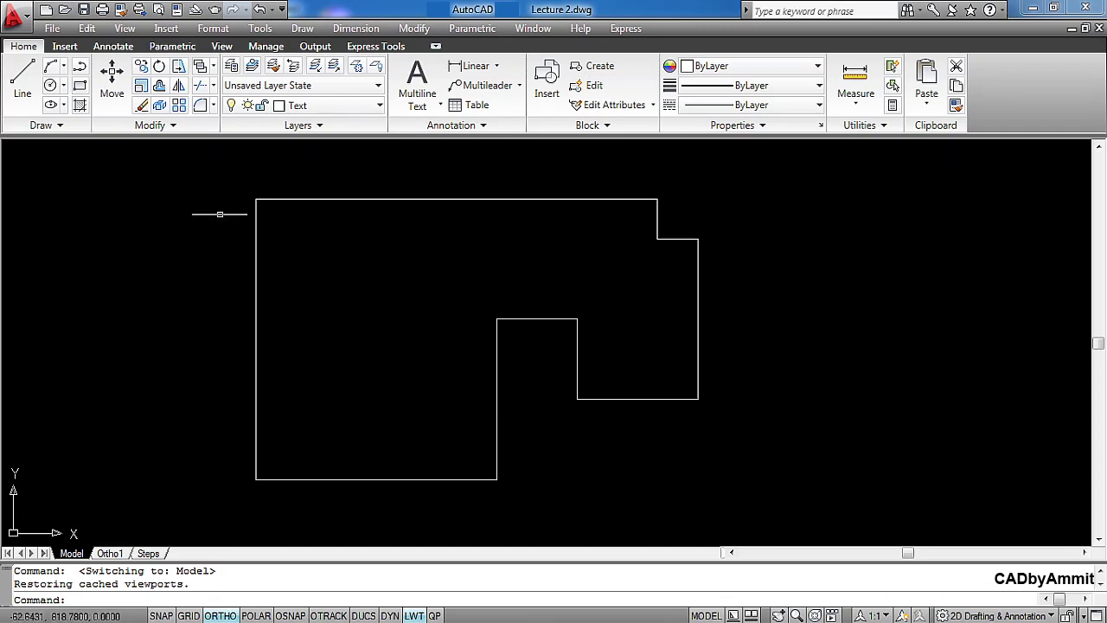
{"action": "left_click", "coordinate": [260, 29]}
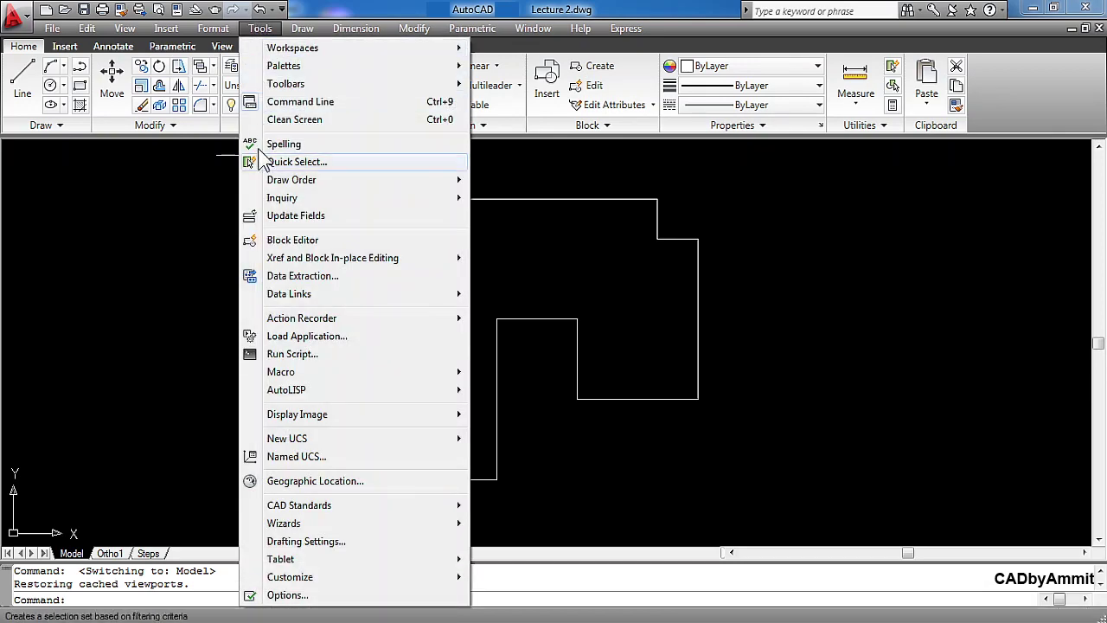
{"action": "mouse_move", "coordinate": [282, 197]}
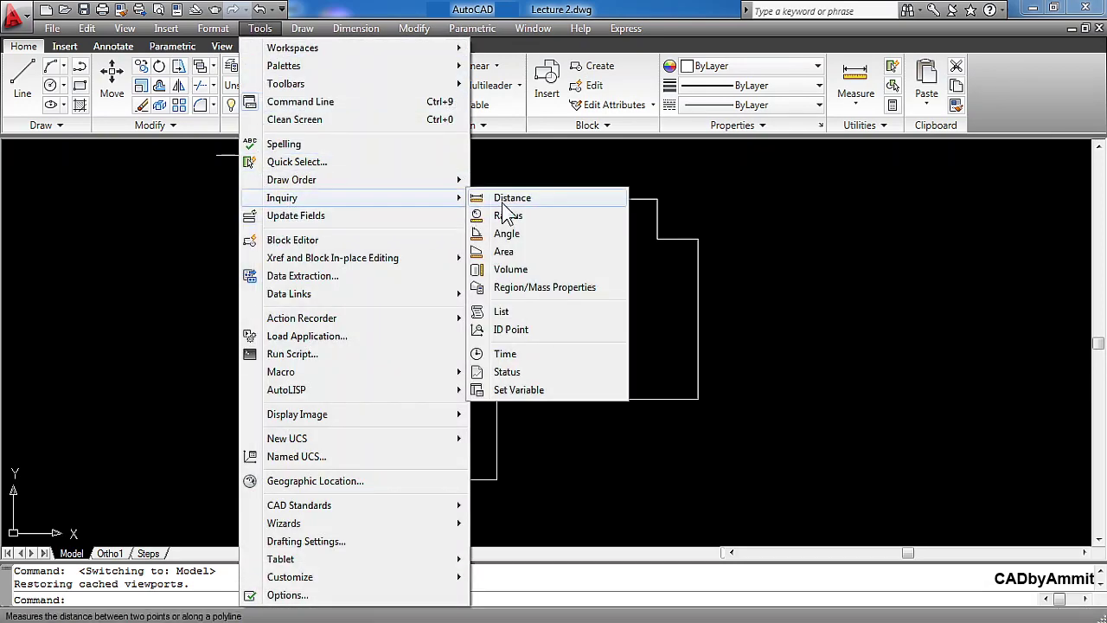
{"action": "left_click", "coordinate": [191, 258]}
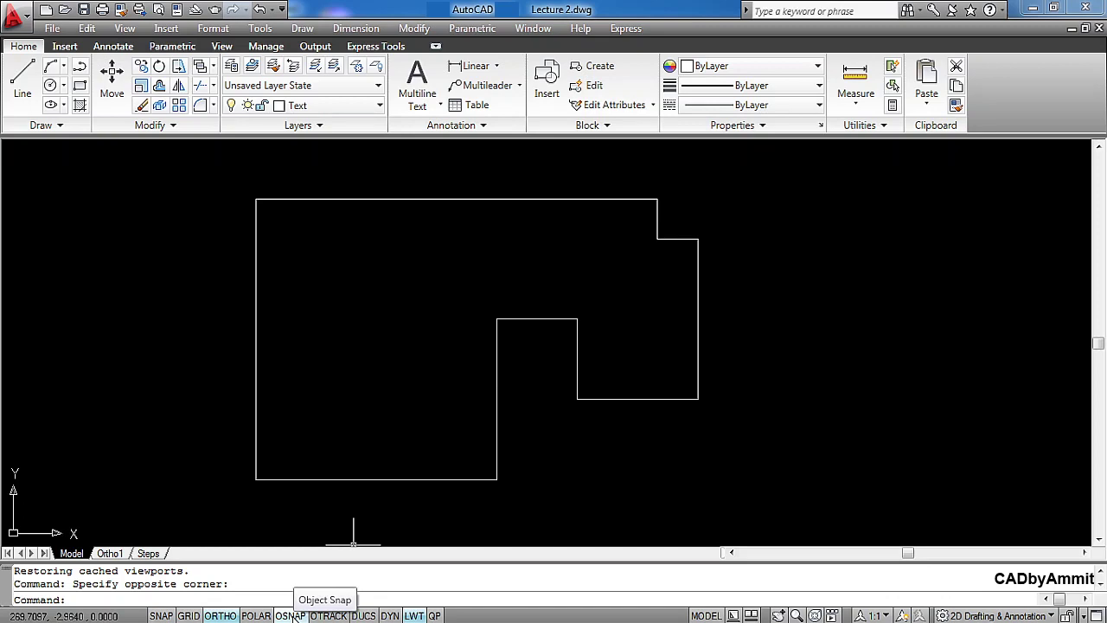
Step: Turn on running object snap with Endpoint as the only active mode
{"action": "right_click", "coordinate": [294, 616]}
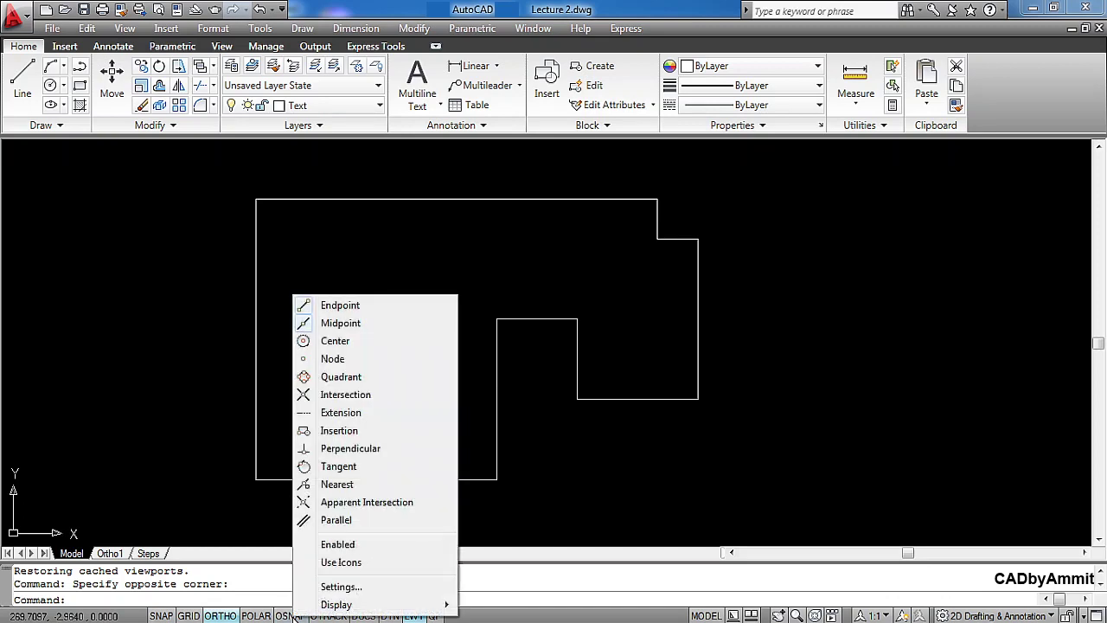
{"action": "left_click", "coordinate": [334, 588]}
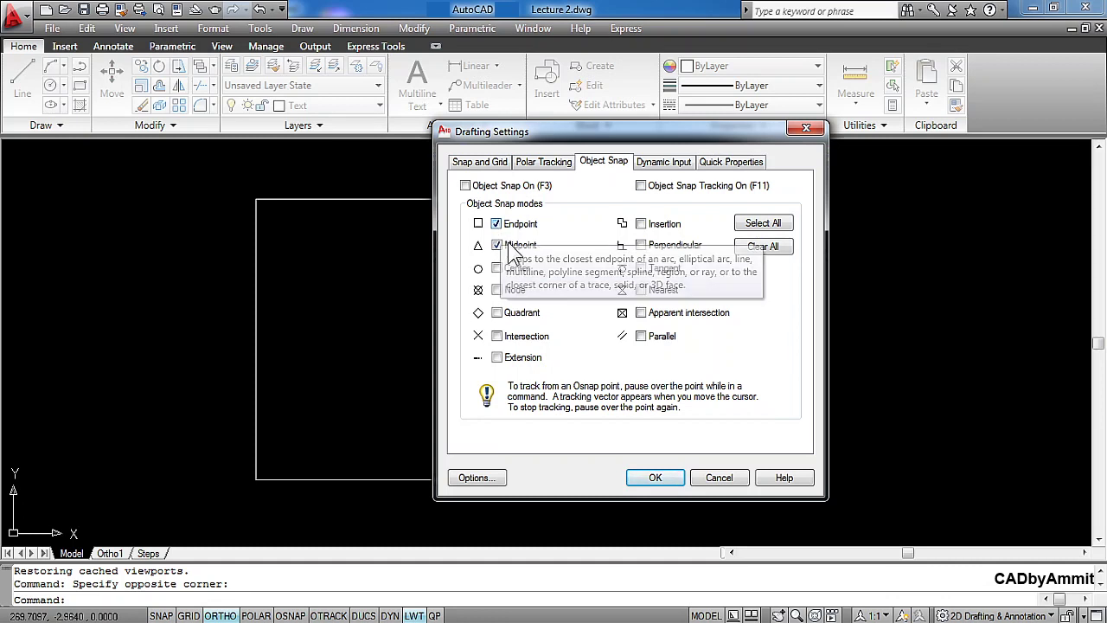
{"action": "left_click", "coordinate": [742, 252]}
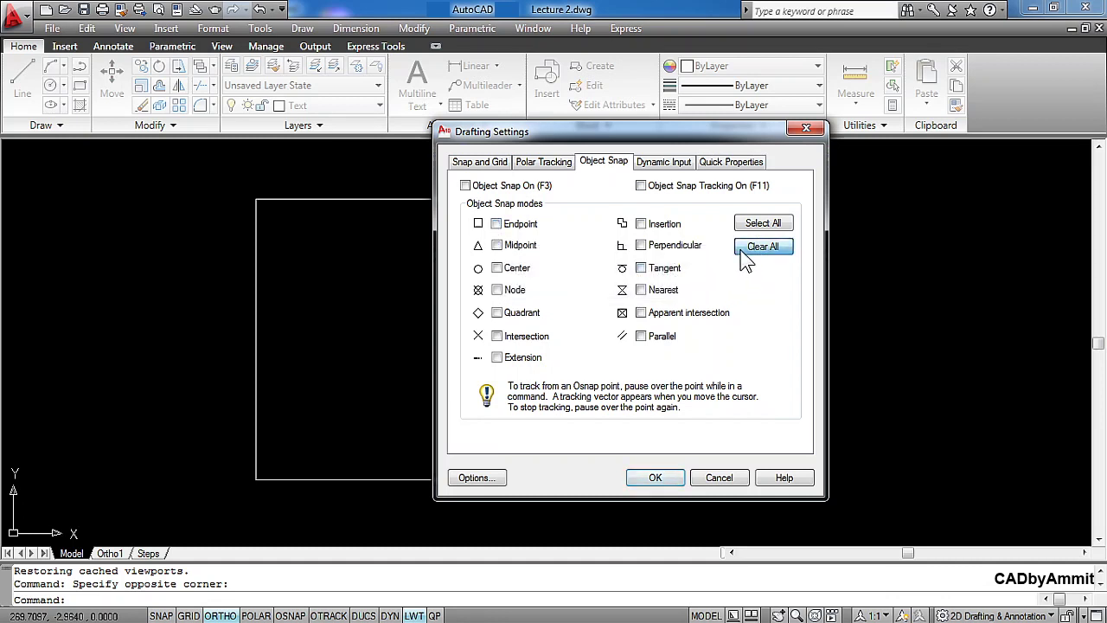
{"action": "left_click", "coordinate": [496, 224]}
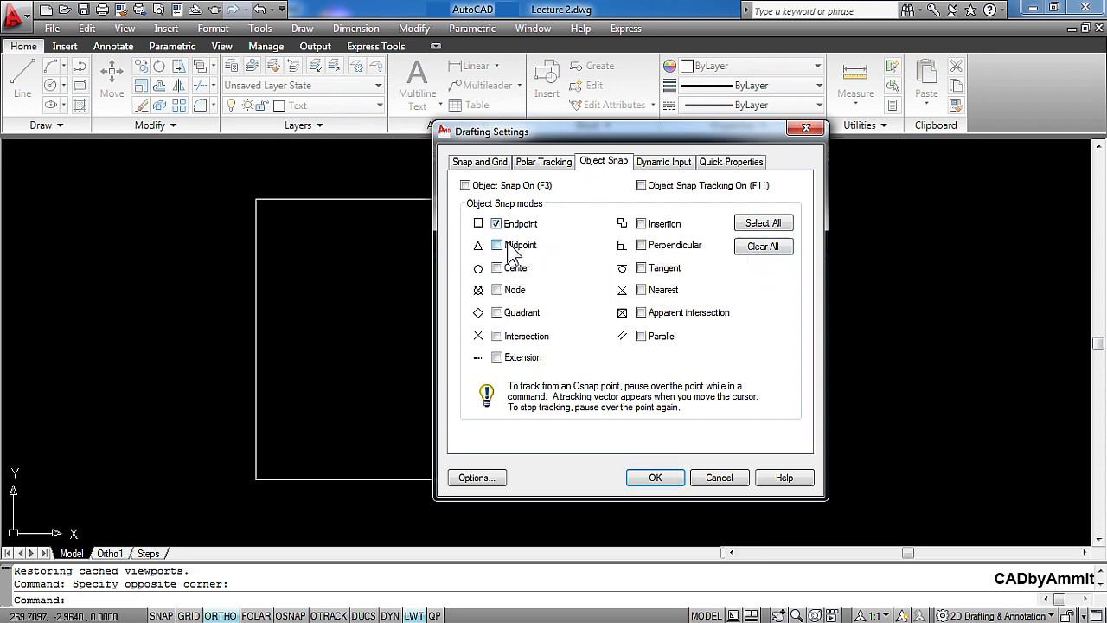
{"action": "left_click", "coordinate": [465, 186]}
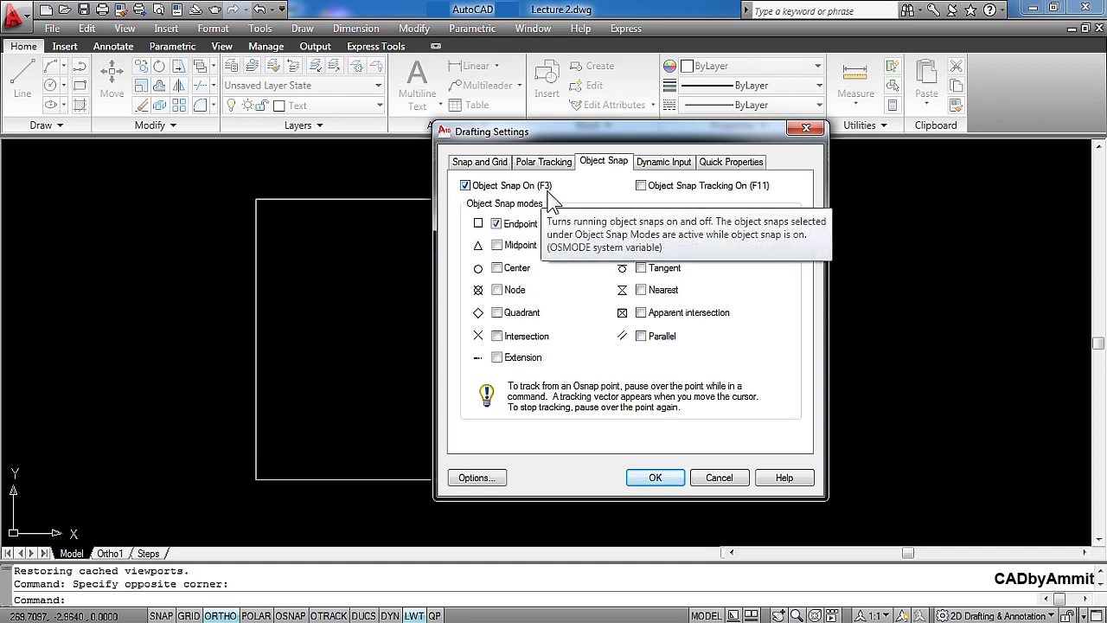
{"action": "left_click", "coordinate": [653, 478]}
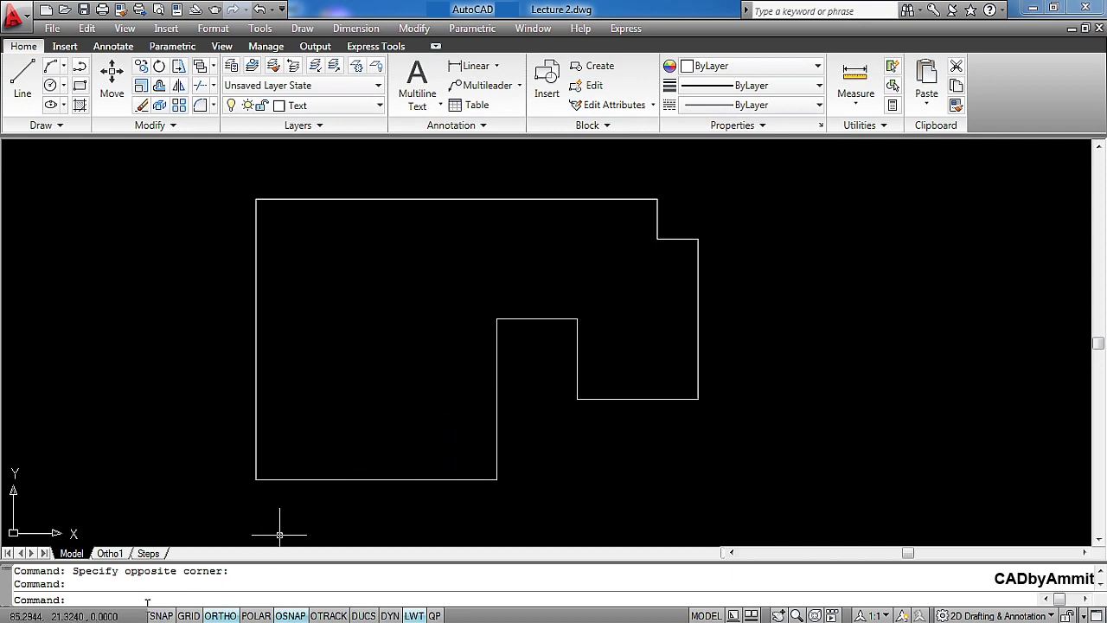
Step: Measure the bottom edge with DIST, confirming 600 units
{"action": "type", "text": "di"}
{"action": "key", "text": "Return"}
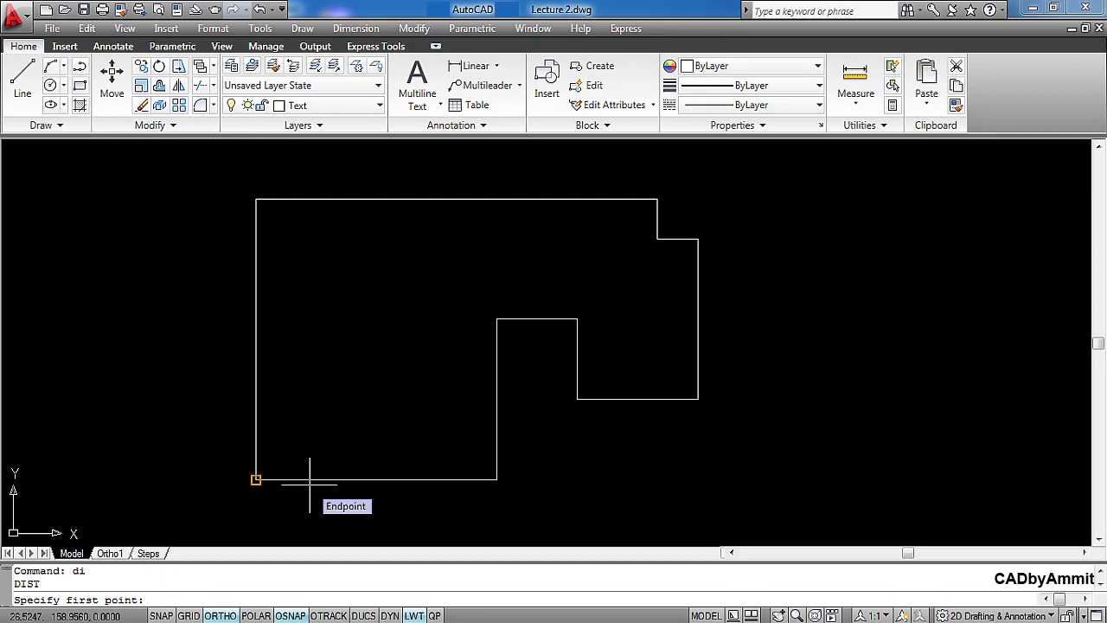
{"action": "left_click", "coordinate": [310, 482]}
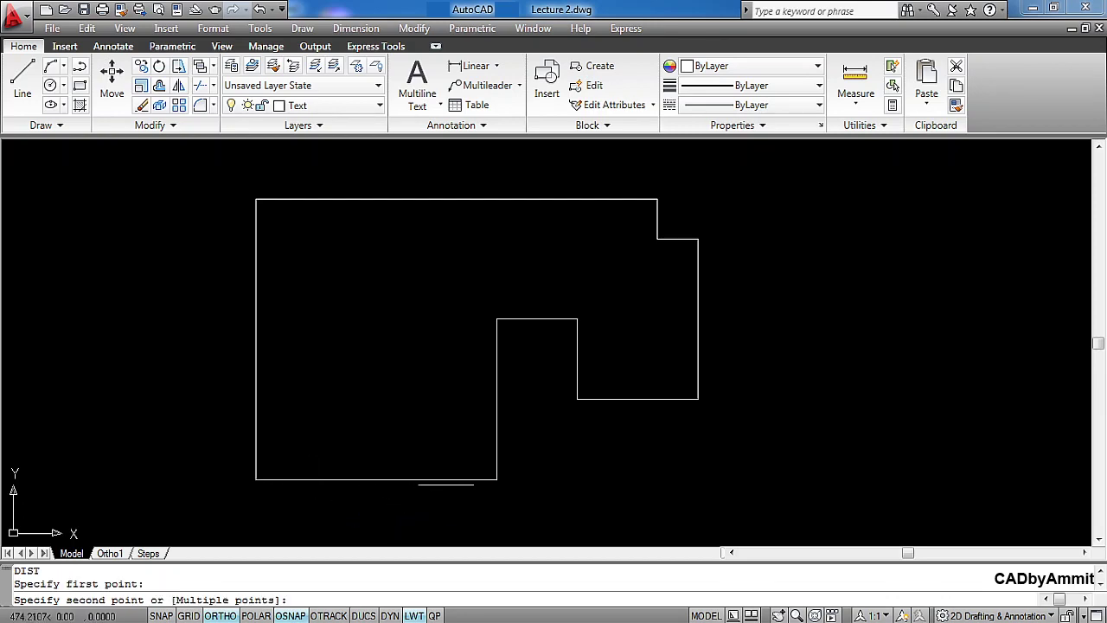
{"action": "left_click", "coordinate": [495, 478]}
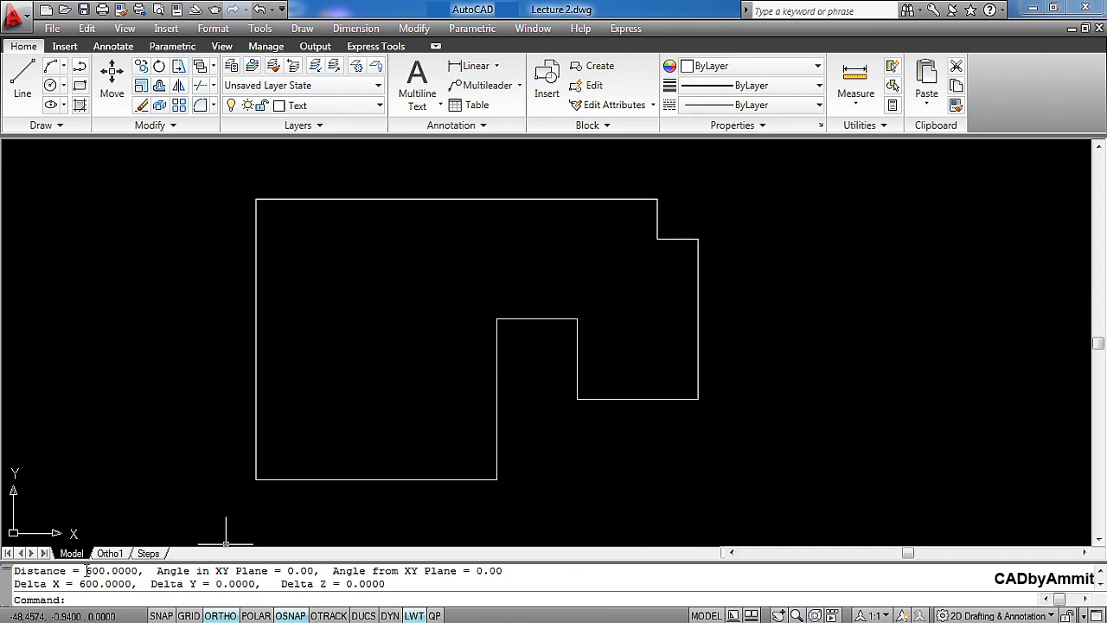
{"action": "left_click_drag", "start_coordinate": [87, 571], "coordinate": [140, 570]}
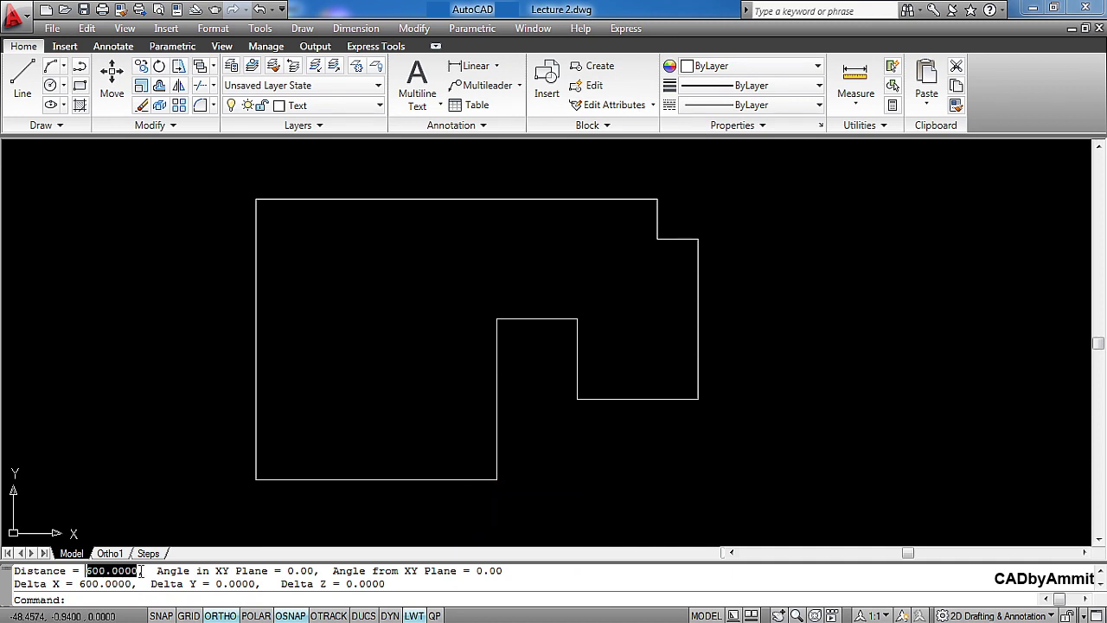
{"action": "key", "text": "Escape"}
{"action": "key", "text": "Escape"}
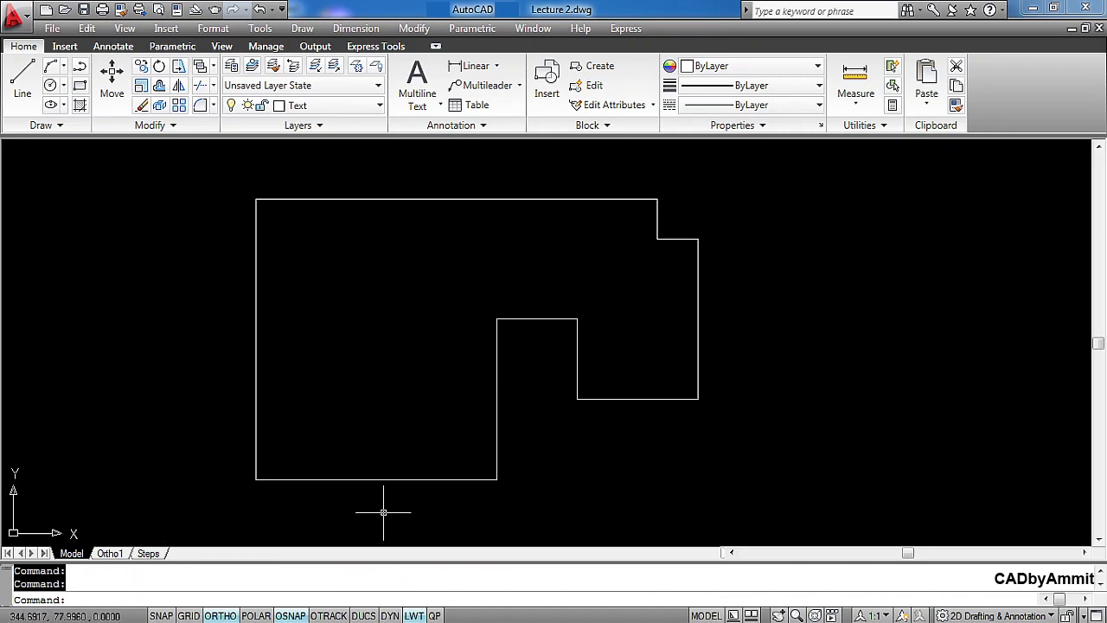
Step: Measure the step's 400-unit vertical, 200-unit top and 200-unit inner vertical edges
{"action": "key", "text": "Return"}
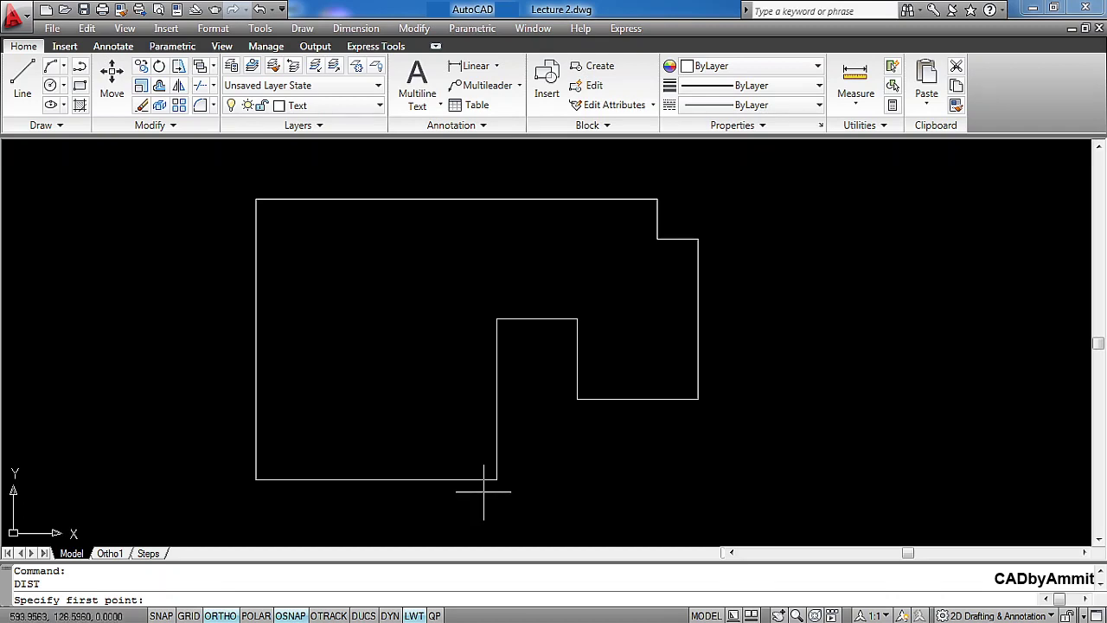
{"action": "left_click", "coordinate": [486, 474]}
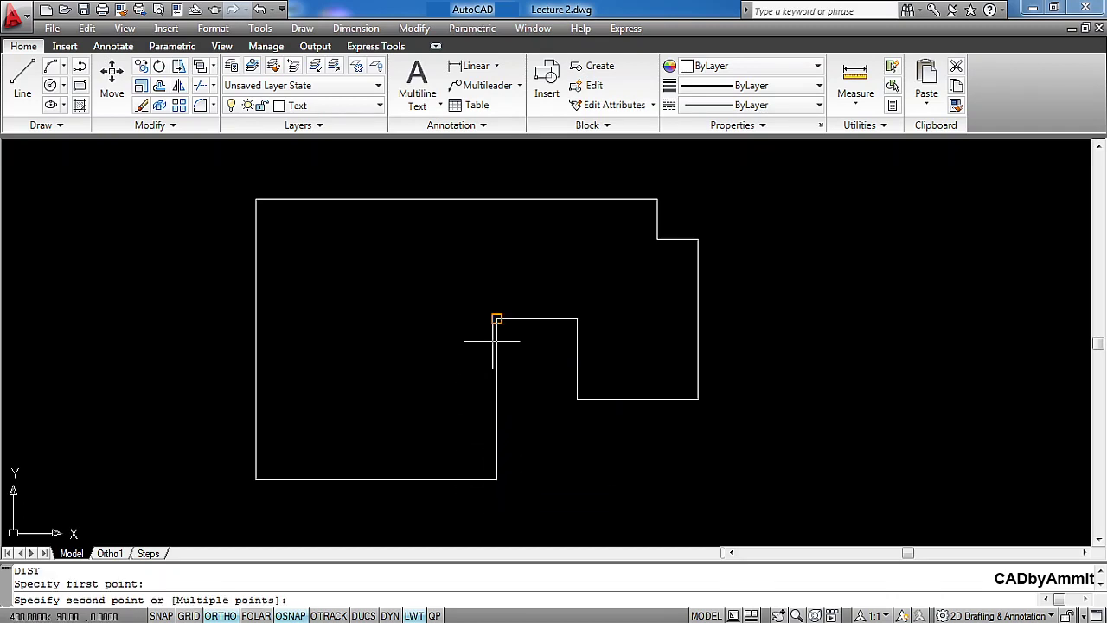
{"action": "left_click", "coordinate": [495, 328]}
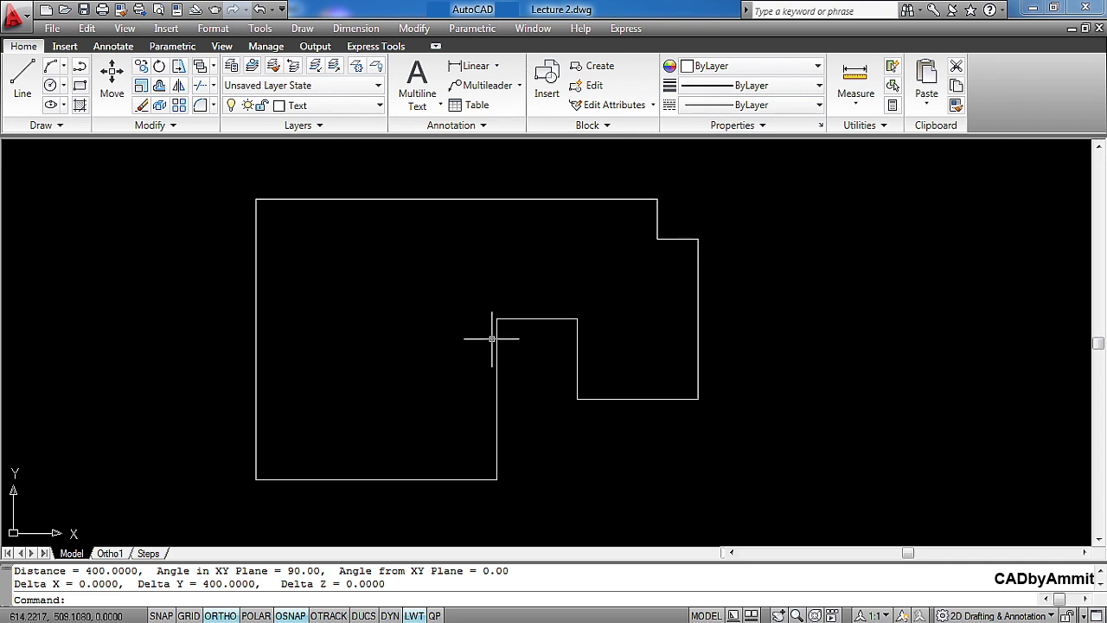
{"action": "key", "text": "Return"}
{"action": "left_click", "coordinate": [497, 319]}
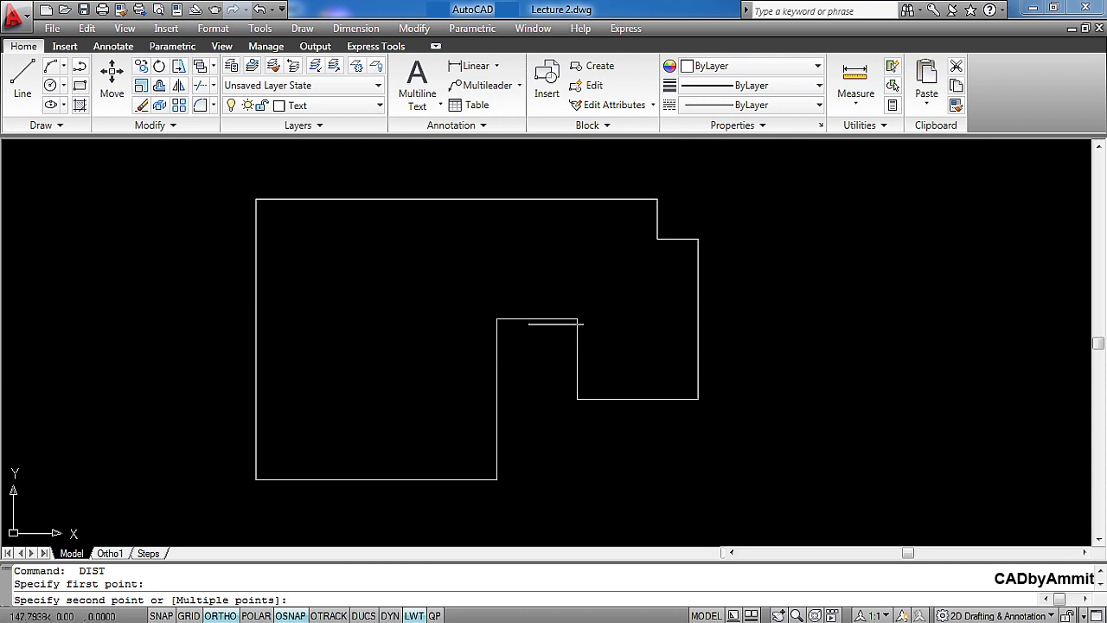
{"action": "left_click", "coordinate": [573, 320]}
{"action": "key", "text": "Return"}
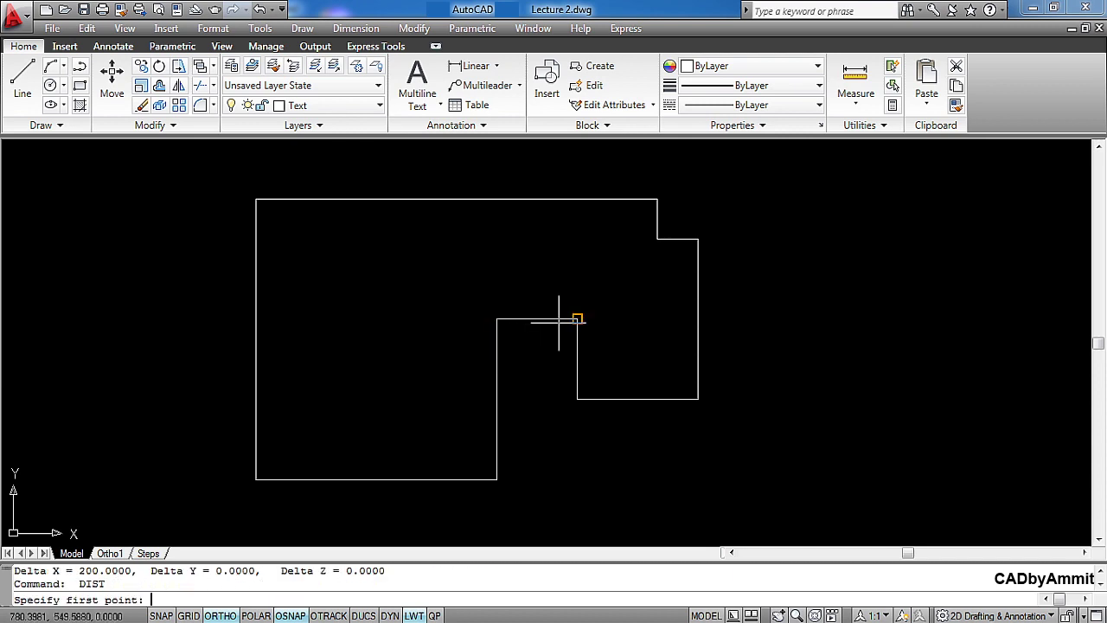
{"action": "left_click", "coordinate": [575, 320]}
{"action": "left_click", "coordinate": [571, 388]}
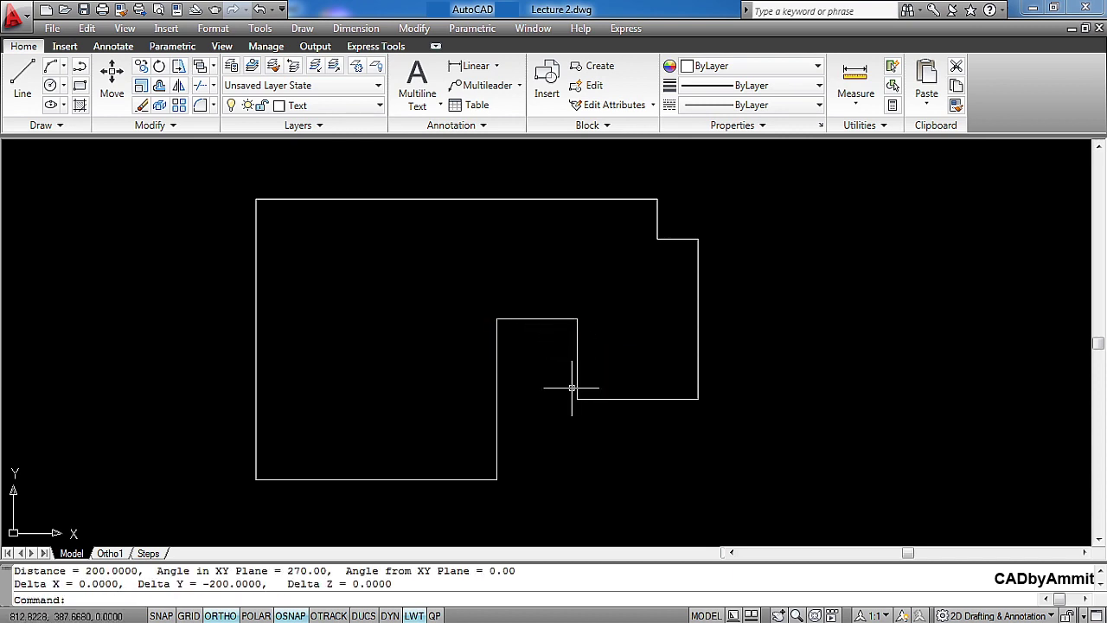
Step: Measure the 300-unit lower edge and the 400-unit right vertical edge
{"action": "key", "text": "Return"}
{"action": "left_click", "coordinate": [576, 398]}
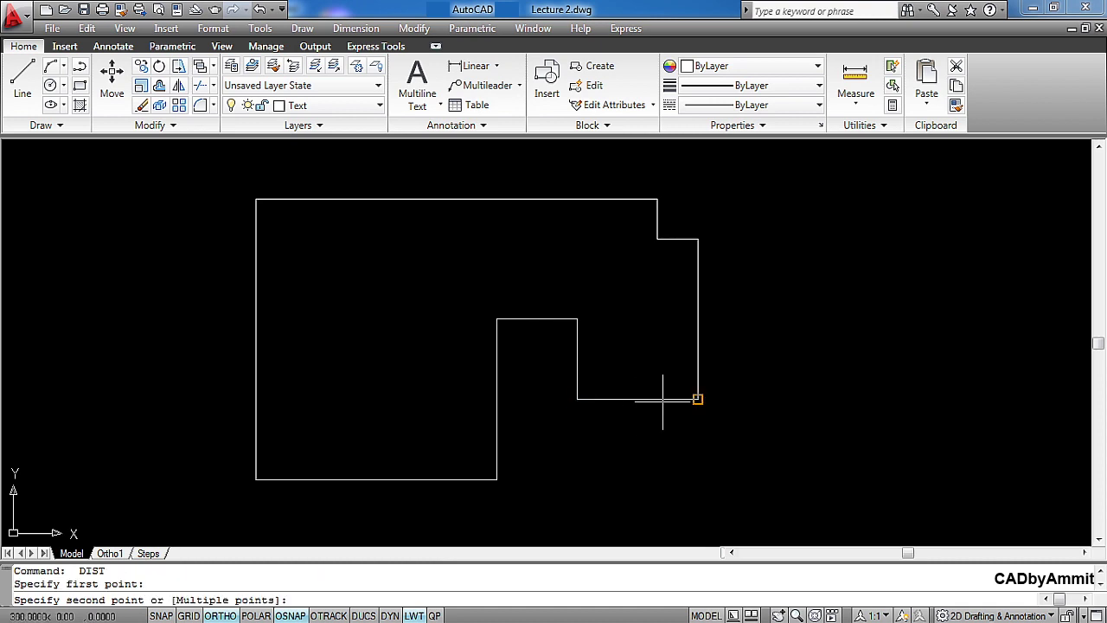
{"action": "left_click", "coordinate": [698, 399]}
{"action": "key", "text": "Return"}
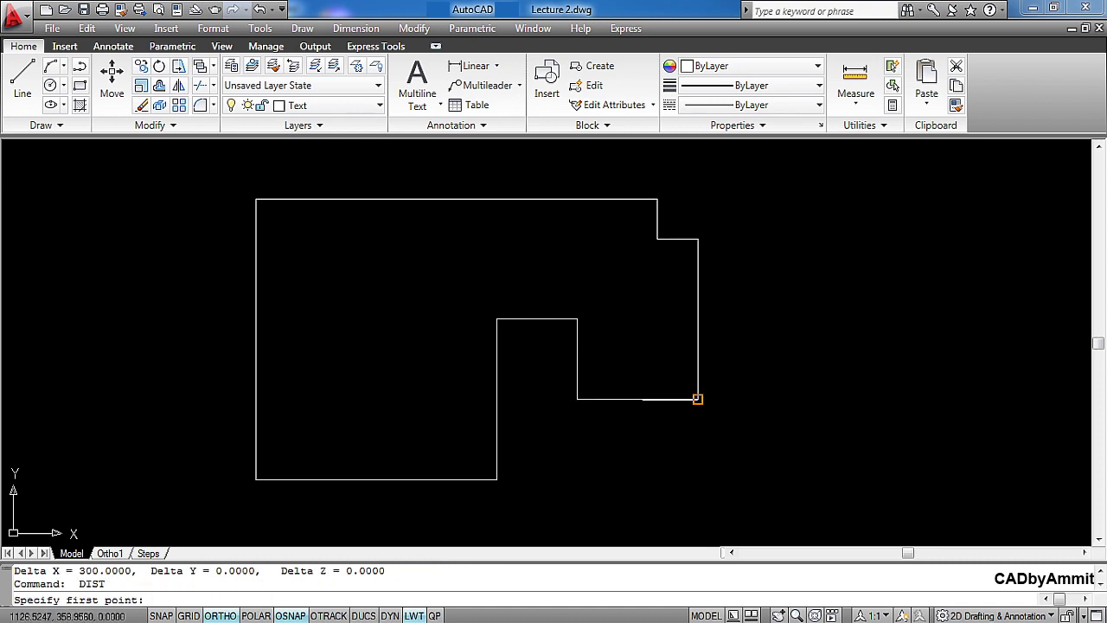
{"action": "left_click", "coordinate": [698, 399]}
{"action": "left_click", "coordinate": [695, 278]}
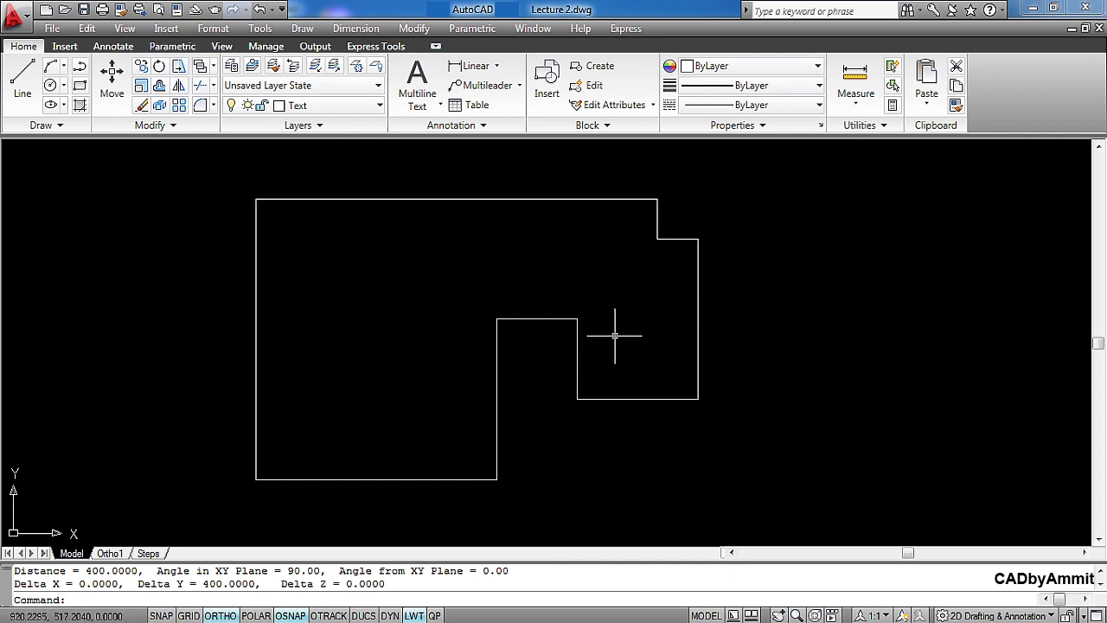
Step: Switch to the Ortho1 layout to compare measurements with the red dimensioned reference
{"action": "left_click", "coordinate": [113, 553]}
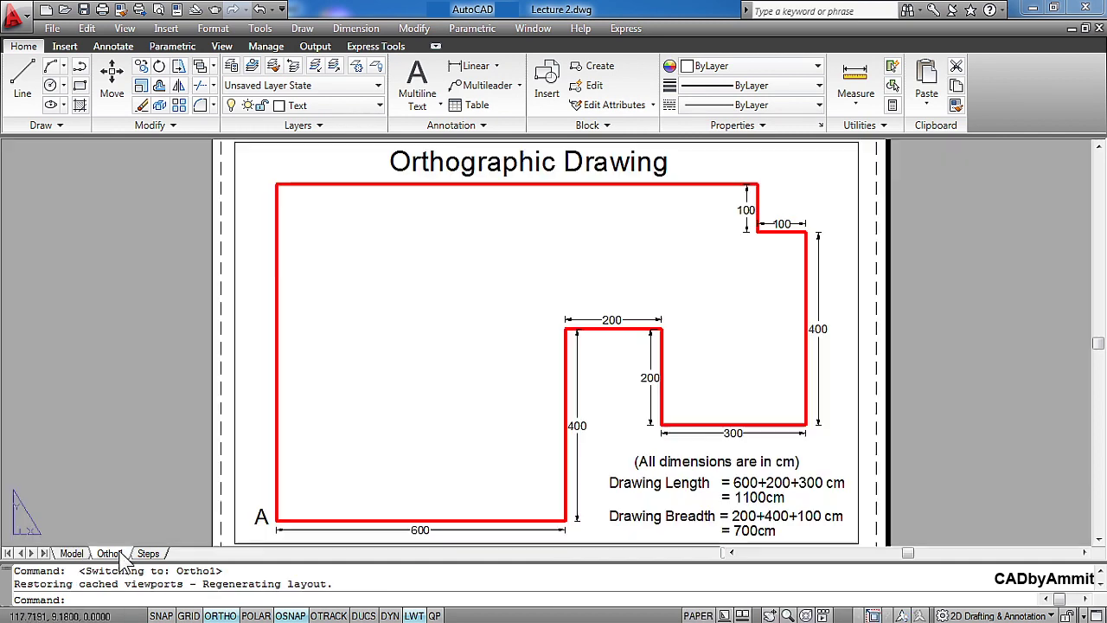